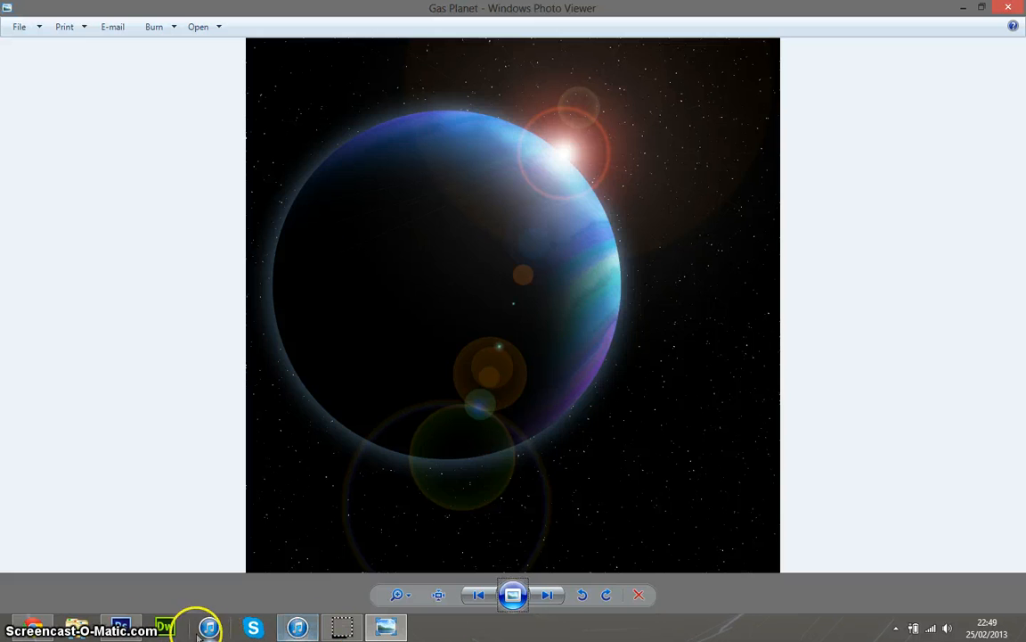
Step: Switch to Photoshop, create a 1500 x 1500 pixel RGB document with a white background, and add an empty layer
click(121, 627)
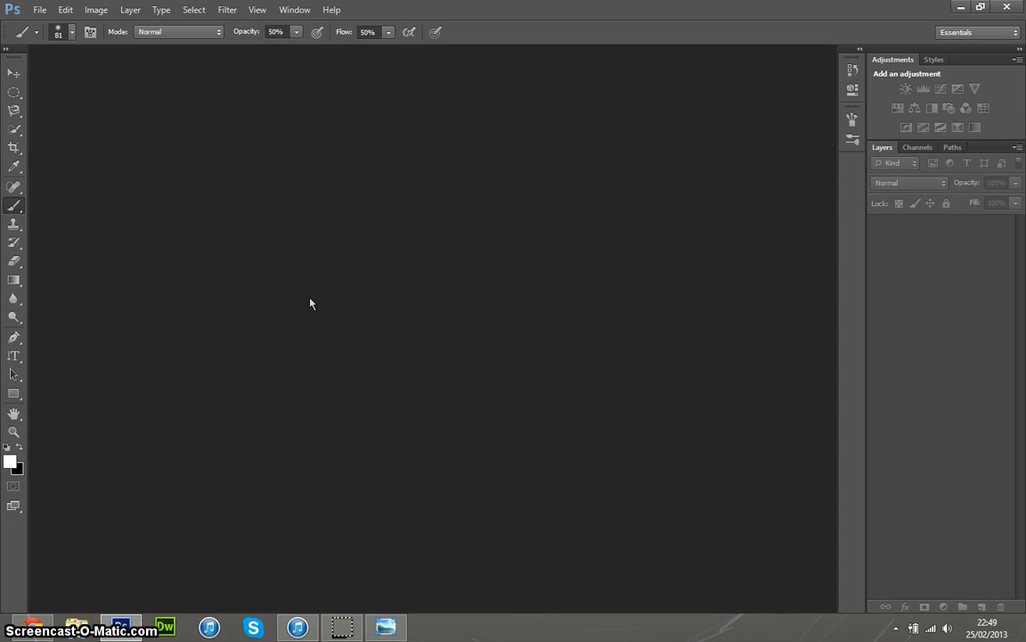
key(ctrl+n)
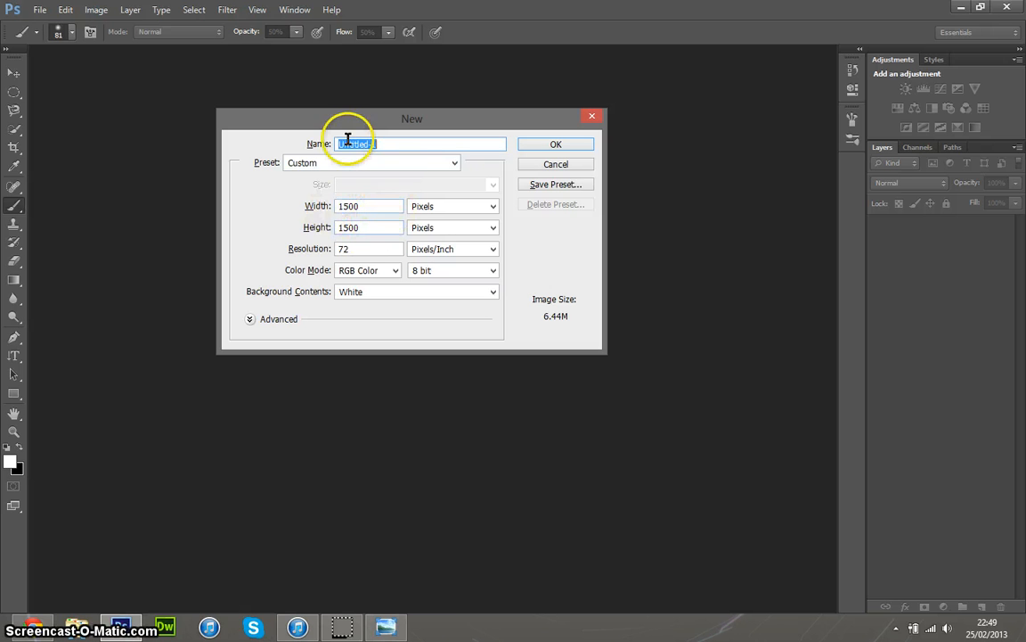
click(551, 147)
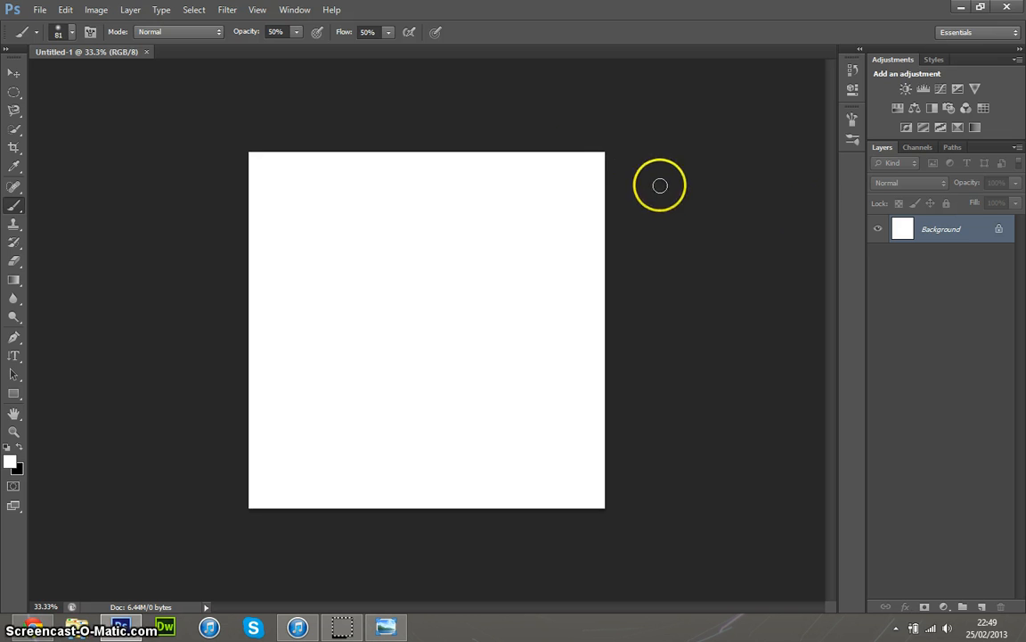
click(981, 606)
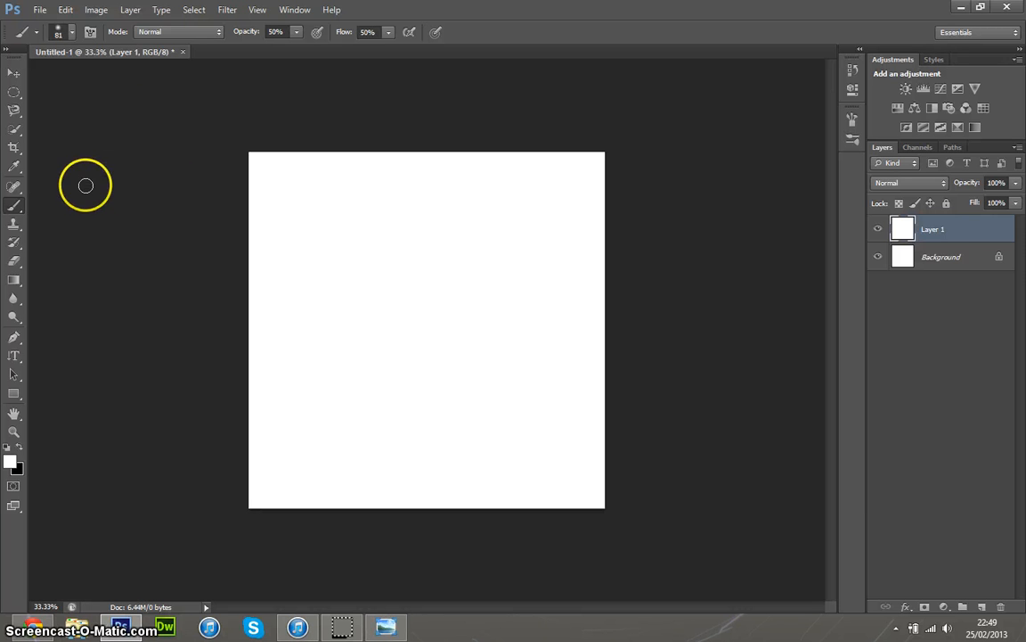
Step: Fill the new layer with a vertical linear gradient using the Blues noise preset
click(16, 279)
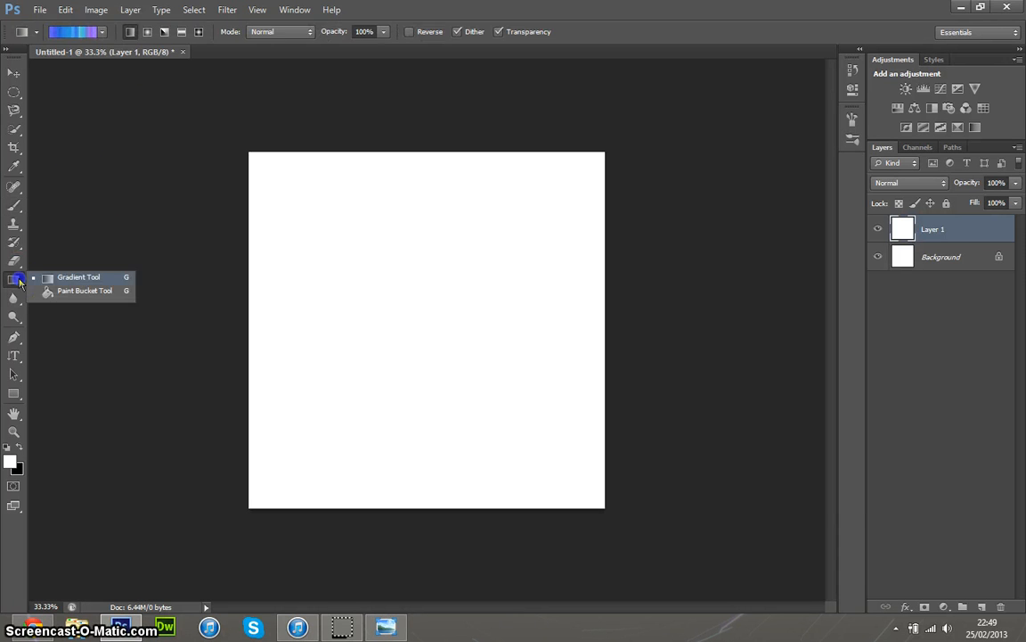
key(shift+g)
click(16, 281)
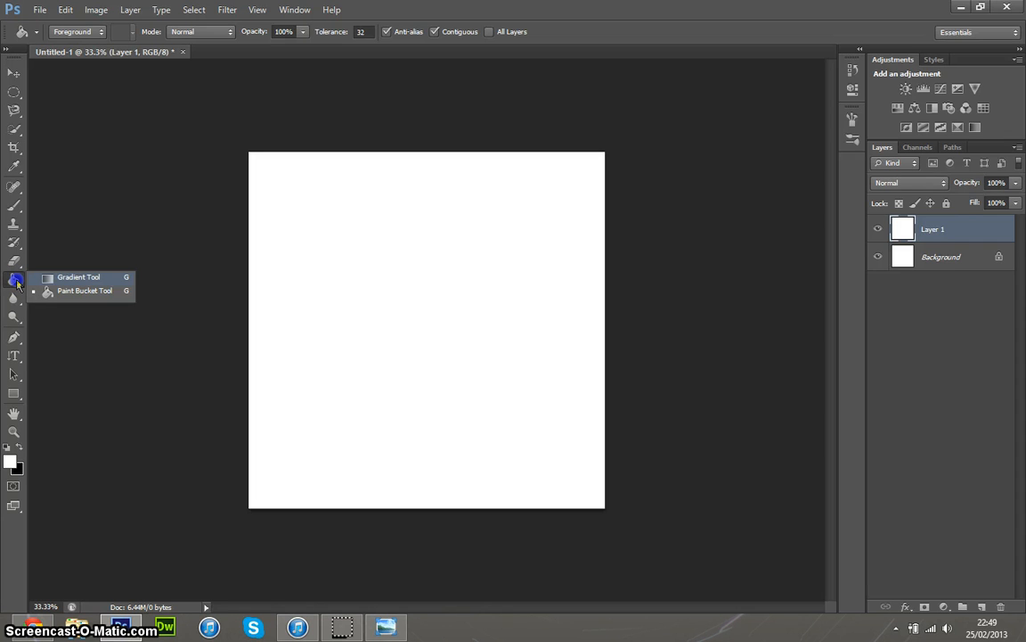
click(73, 278)
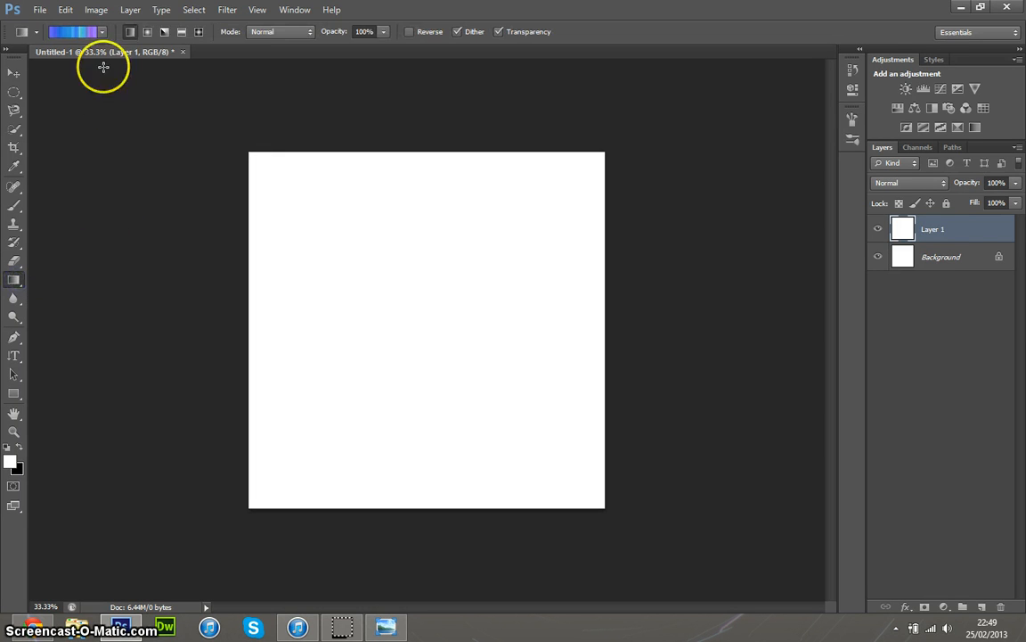
click(77, 33)
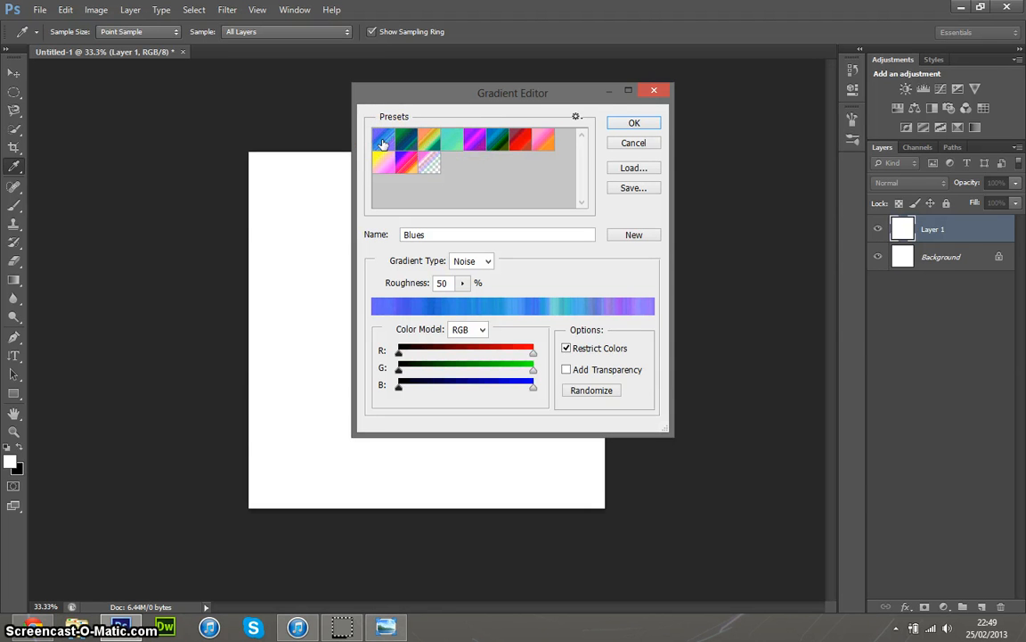
click(633, 122)
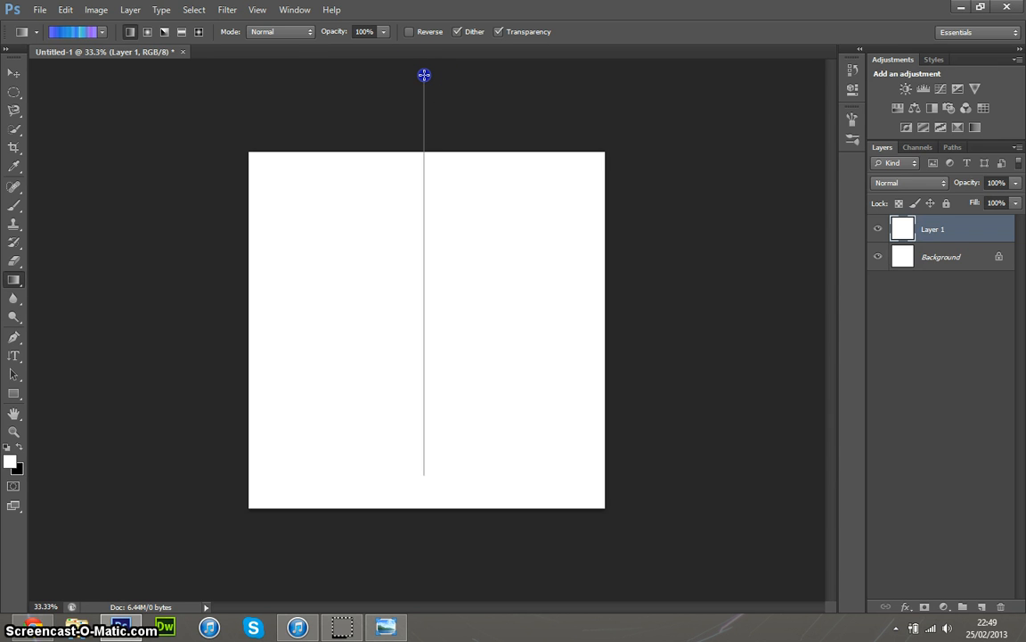
drag(424, 474, 426, 532)
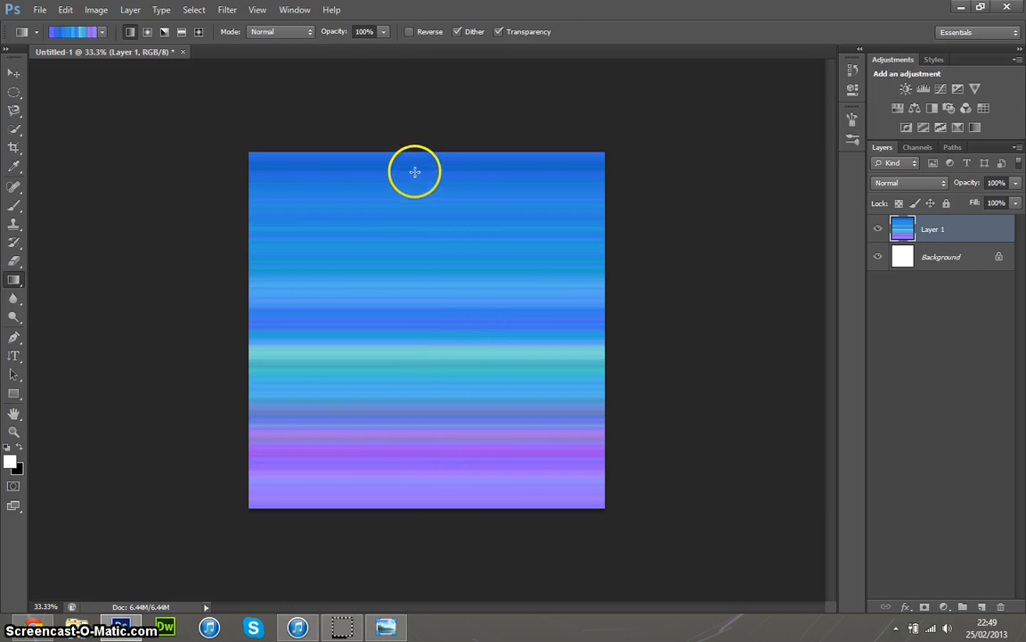
Step: Apply the Ripple distortion filter to the gradient layer with an amount of 100% and Medium size
key(m)
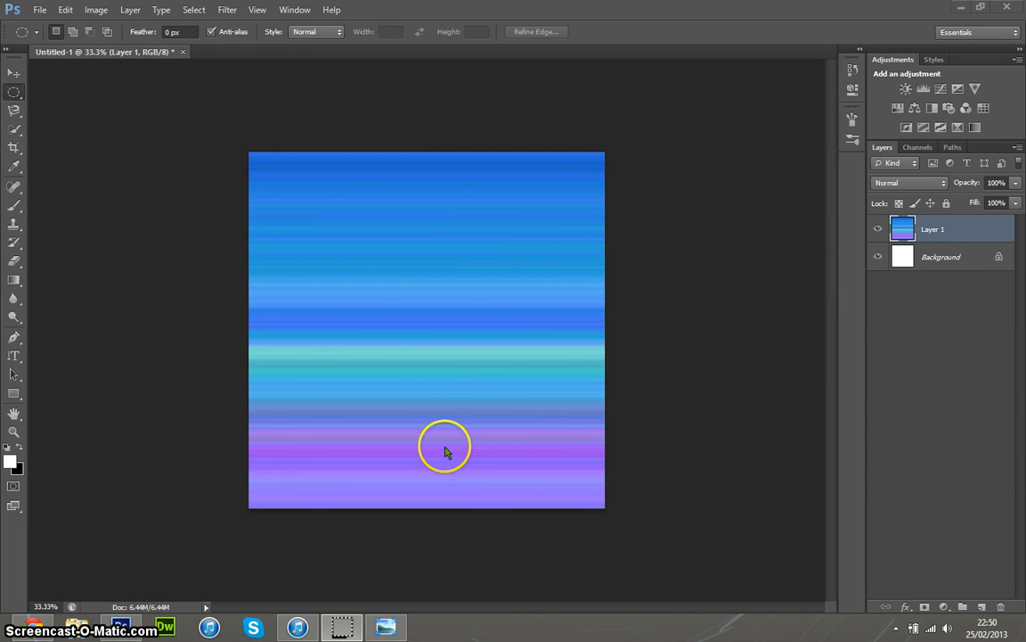
click(231, 13)
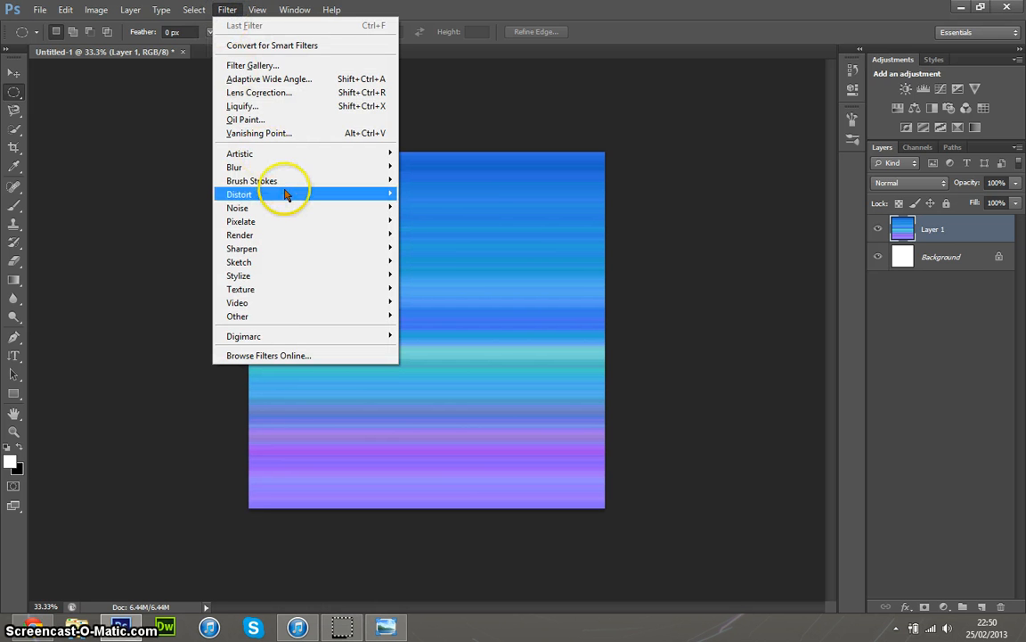
mouse_move(369, 197)
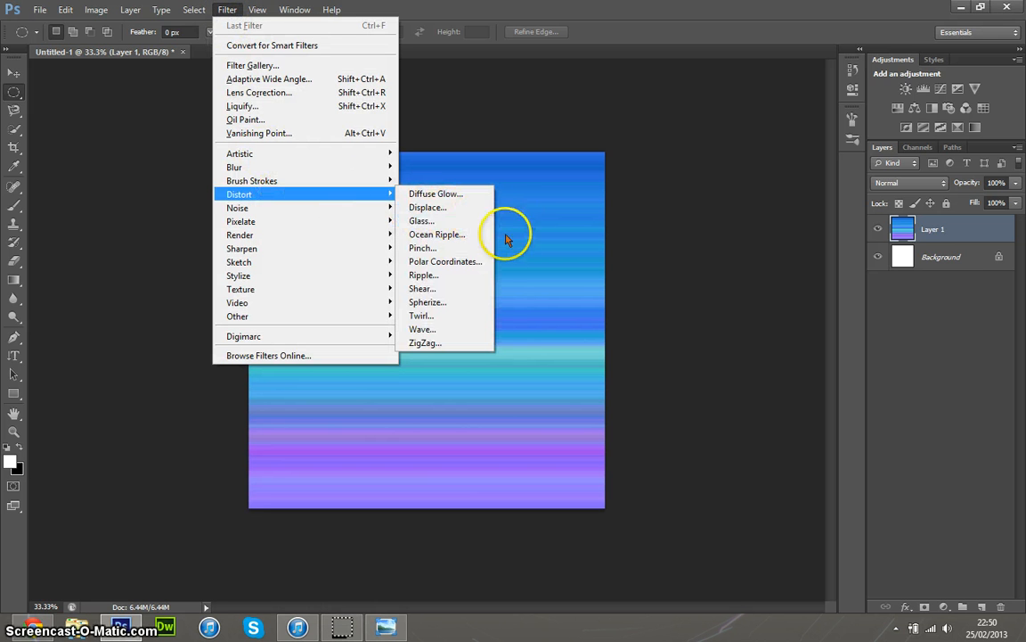
click(462, 280)
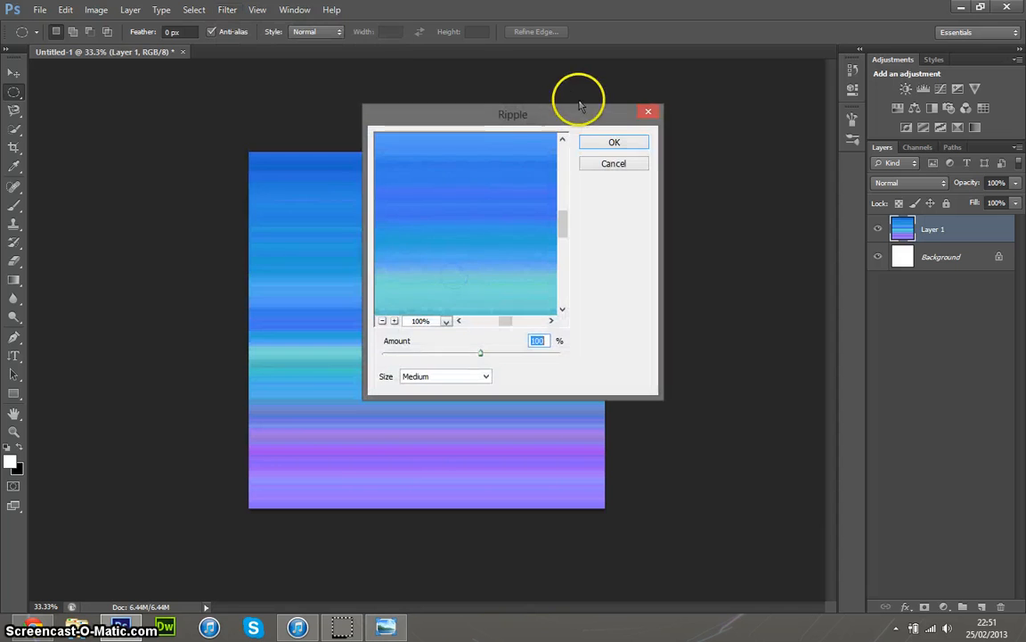
drag(547, 124, 753, 114)
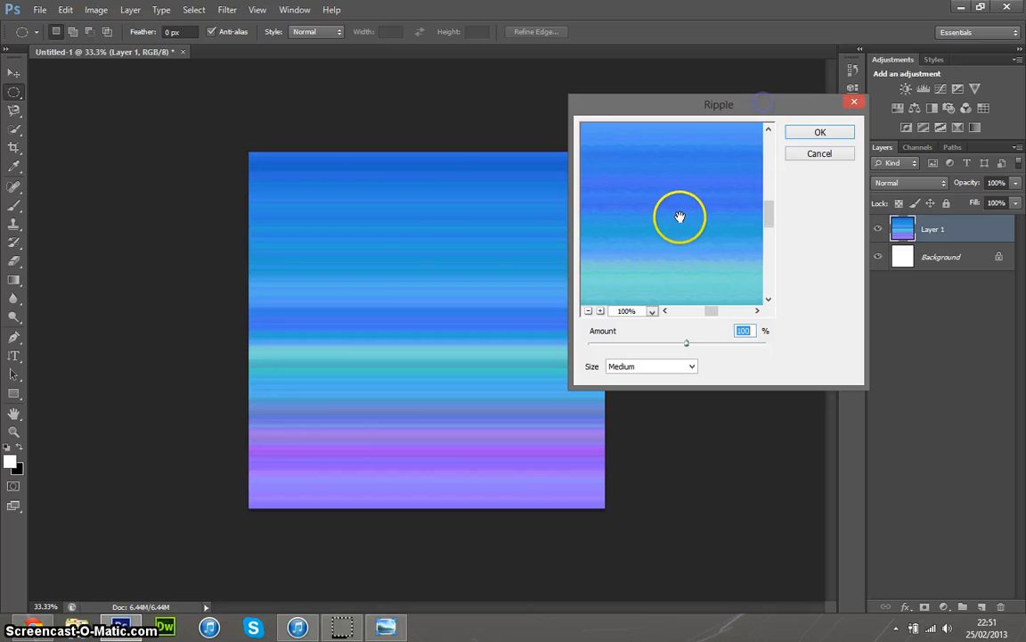
drag(618, 210, 711, 227)
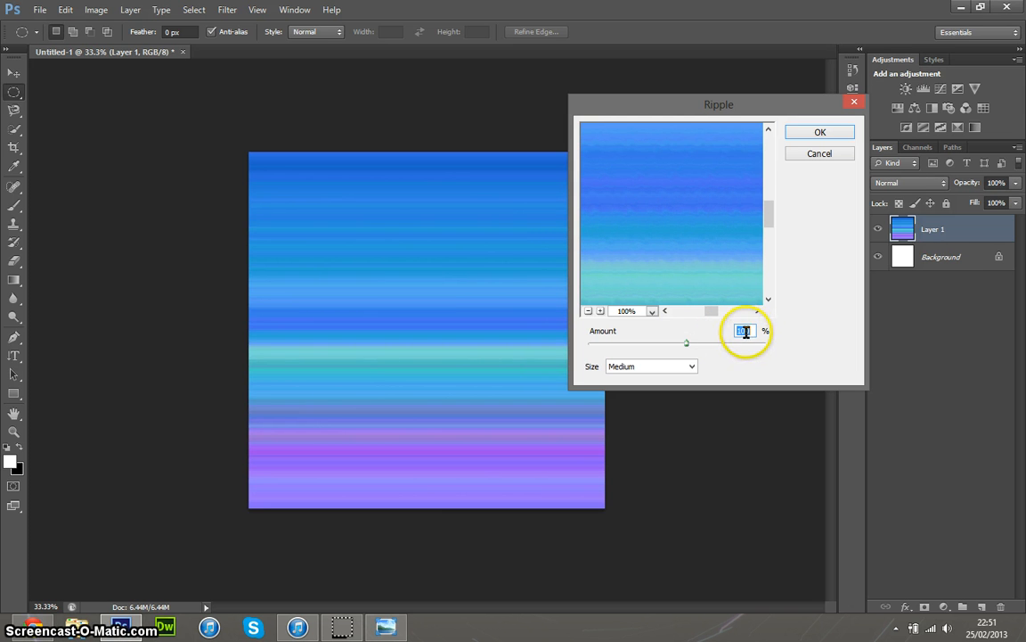
click(806, 134)
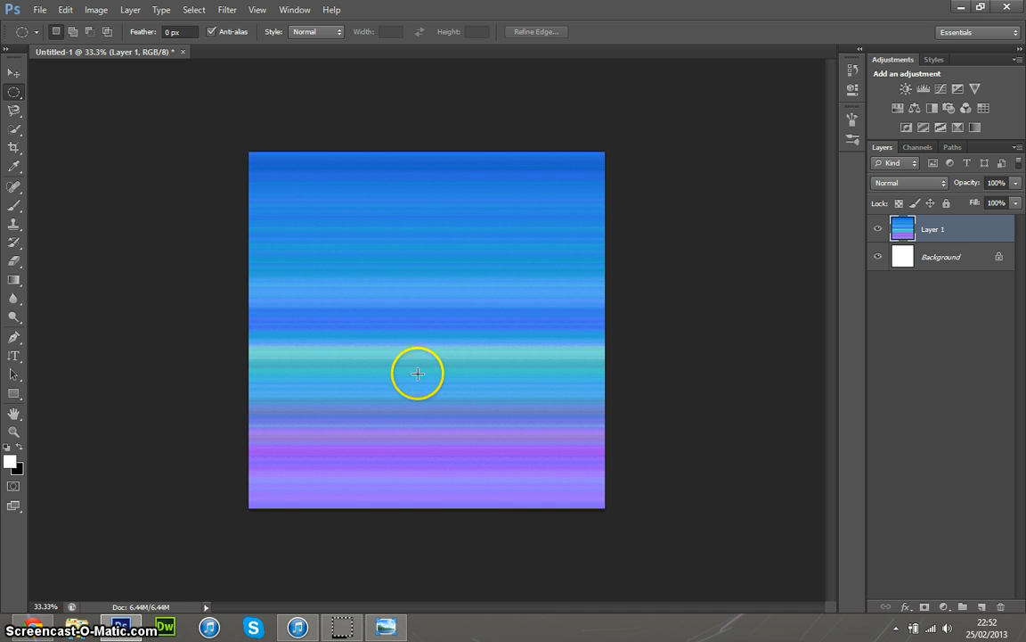
Step: In the Liquify filter, smear scattered points of the coloured bands with the Forward Warp tool at brush size 100 and pressure 100
click(228, 10)
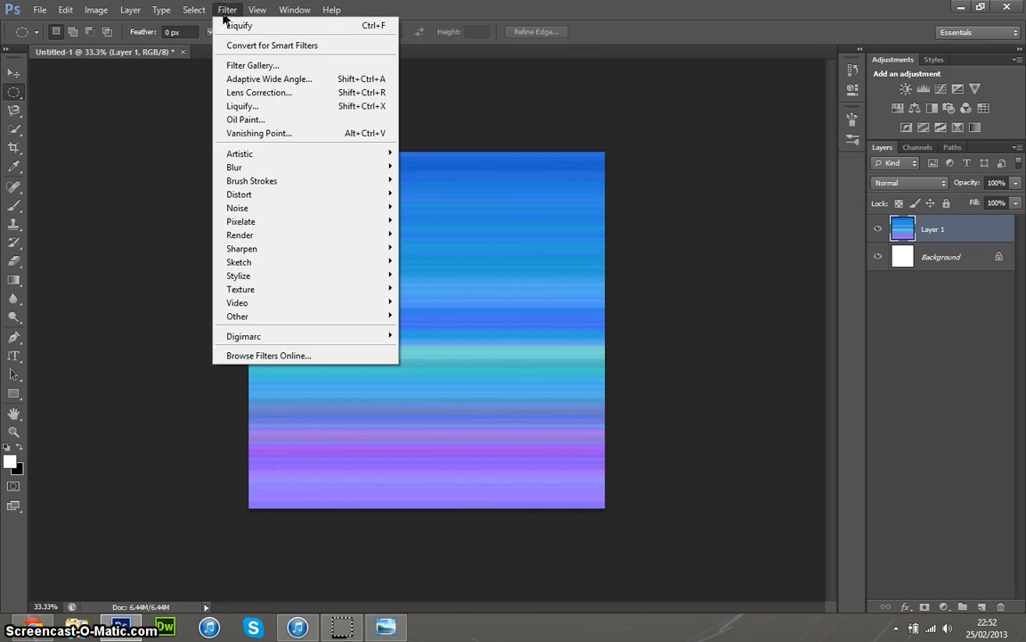
click(304, 107)
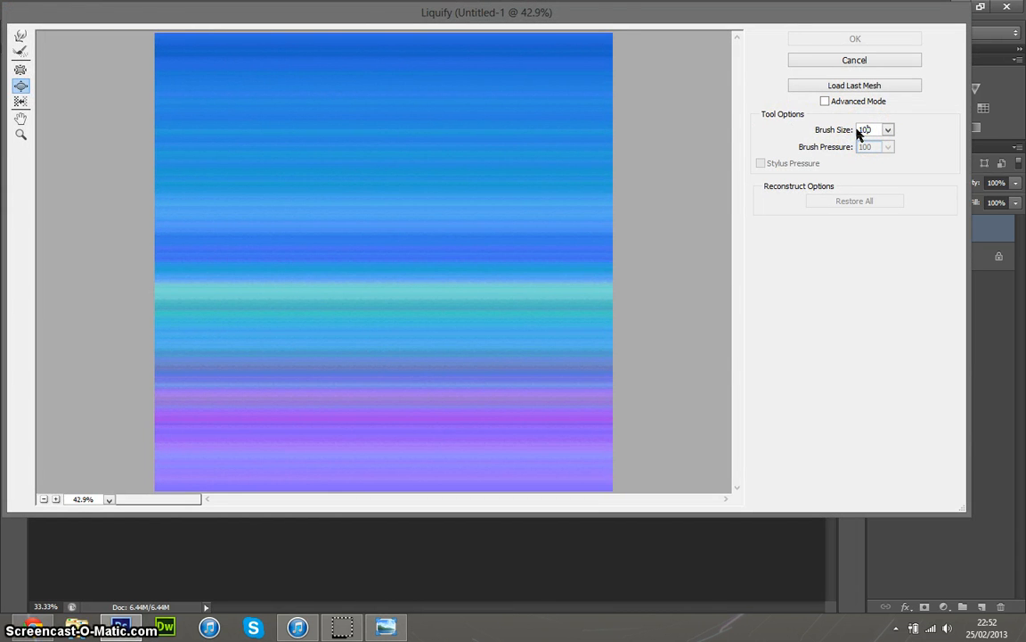
click(20, 36)
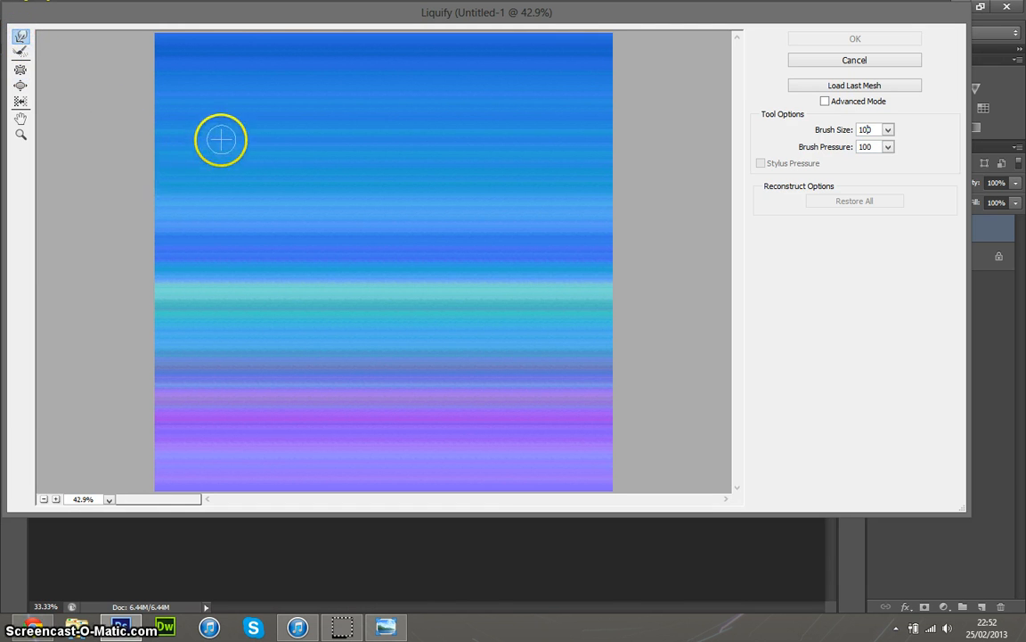
mouse_move(244, 167)
mouse_down()
mouse_move(240, 178)
mouse_move(195, 133)
mouse_move(264, 172)
mouse_move(214, 134)
mouse_up()
click(869, 204)
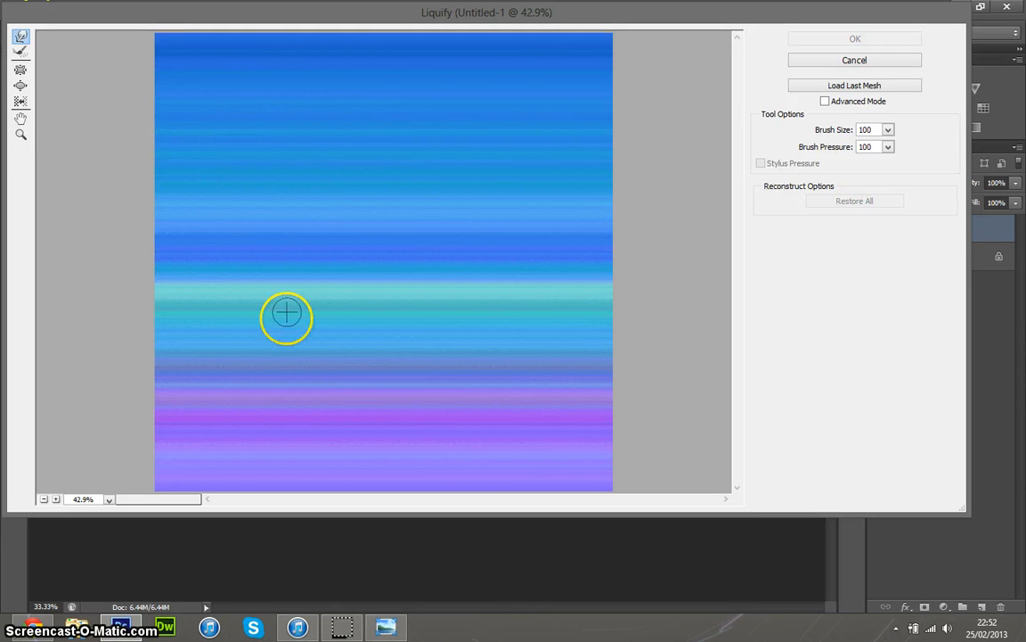
mouse_move(202, 436)
mouse_down()
mouse_move(401, 382)
mouse_move(405, 428)
mouse_move(341, 449)
mouse_up()
drag(411, 287, 426, 261)
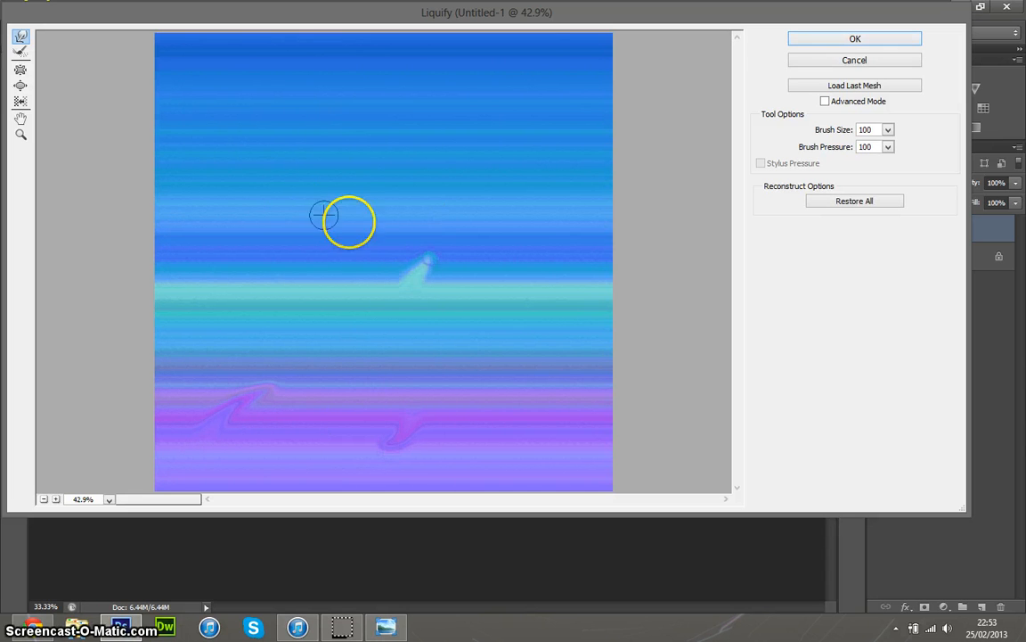
drag(489, 144, 445, 93)
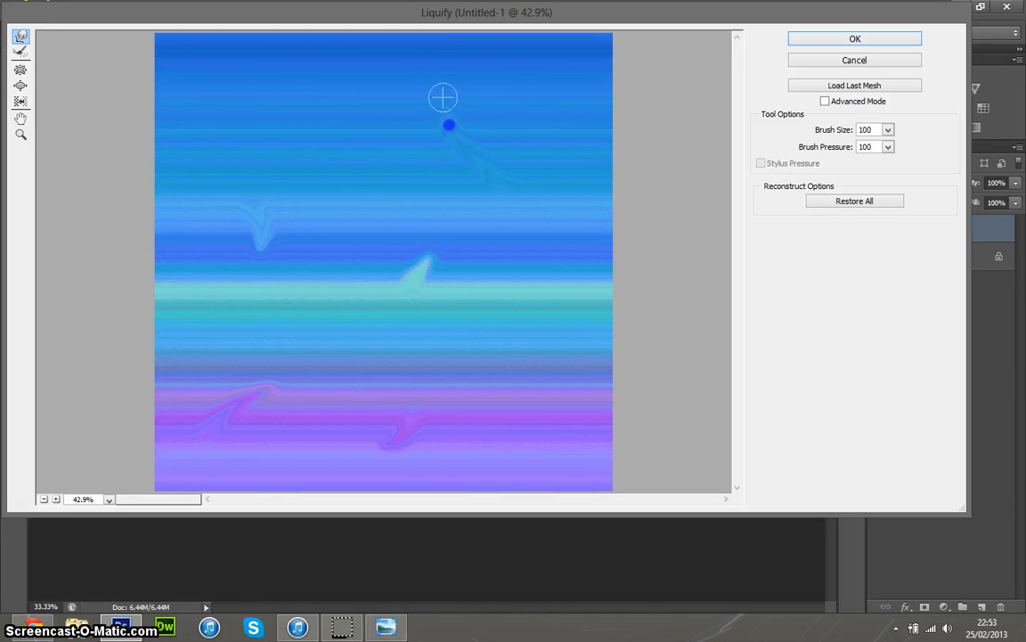
drag(284, 126, 312, 134)
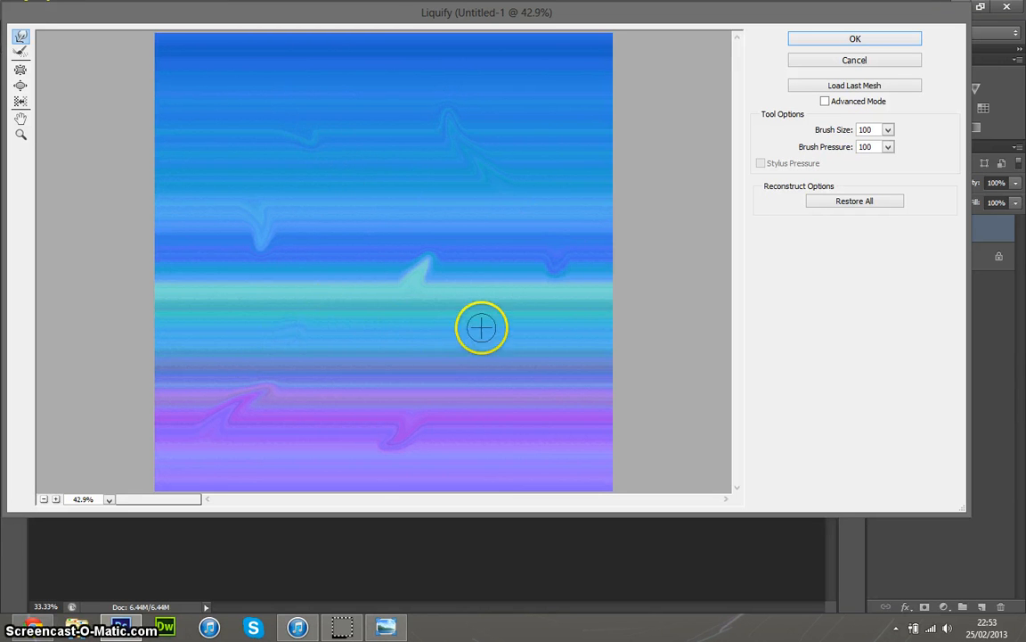
drag(366, 217, 385, 190)
drag(219, 67, 205, 85)
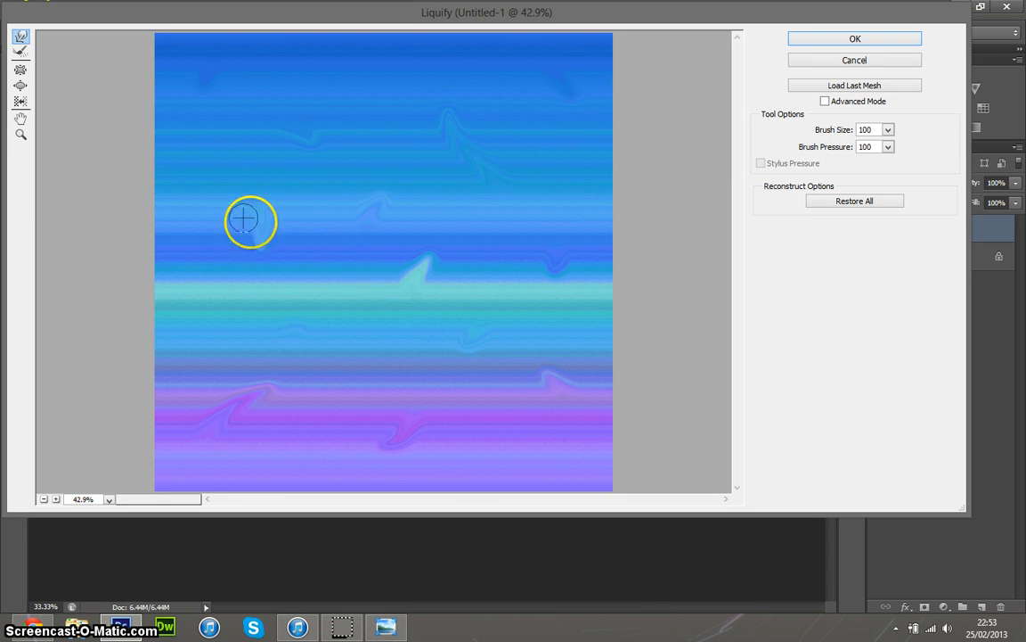
Step: Bloat an oval storm spot into the lower-right purple bands with a size 500 brush and apply the Liquify filter
click(21, 87)
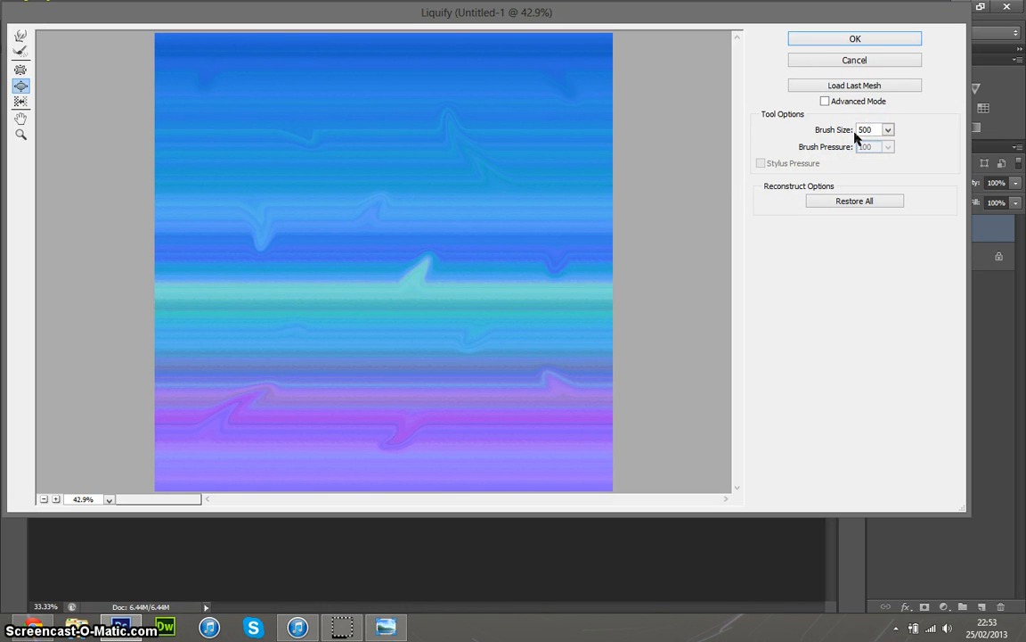
click(469, 385)
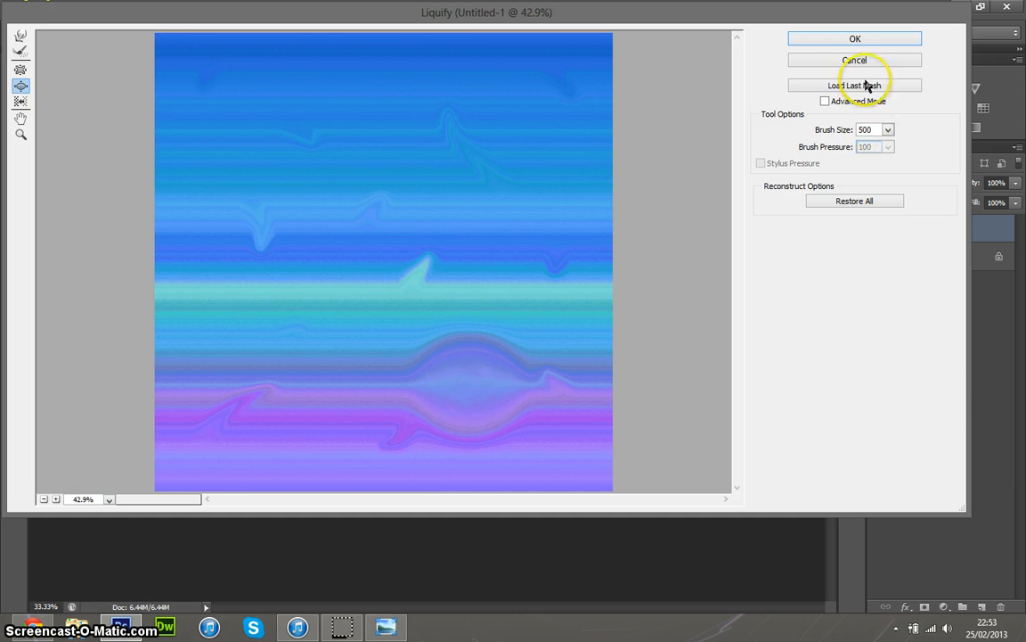
click(855, 39)
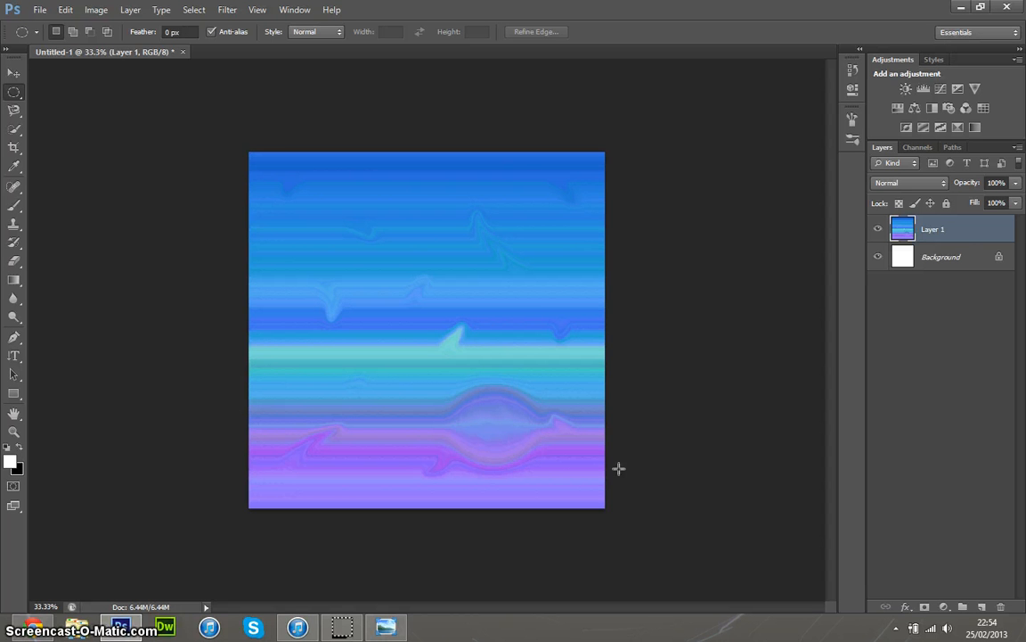
Step: Create a 1500 x 1500 pixel document named Giant Gas Planet and fill its background with black, leaving no extra layer
key(ctrl+n)
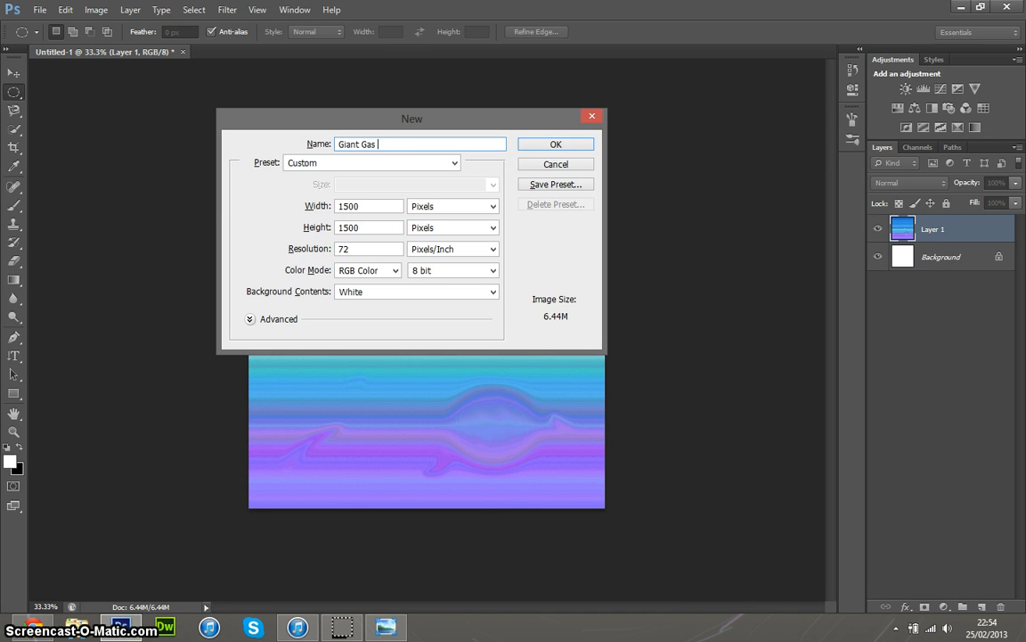
text(et)
key(Return)
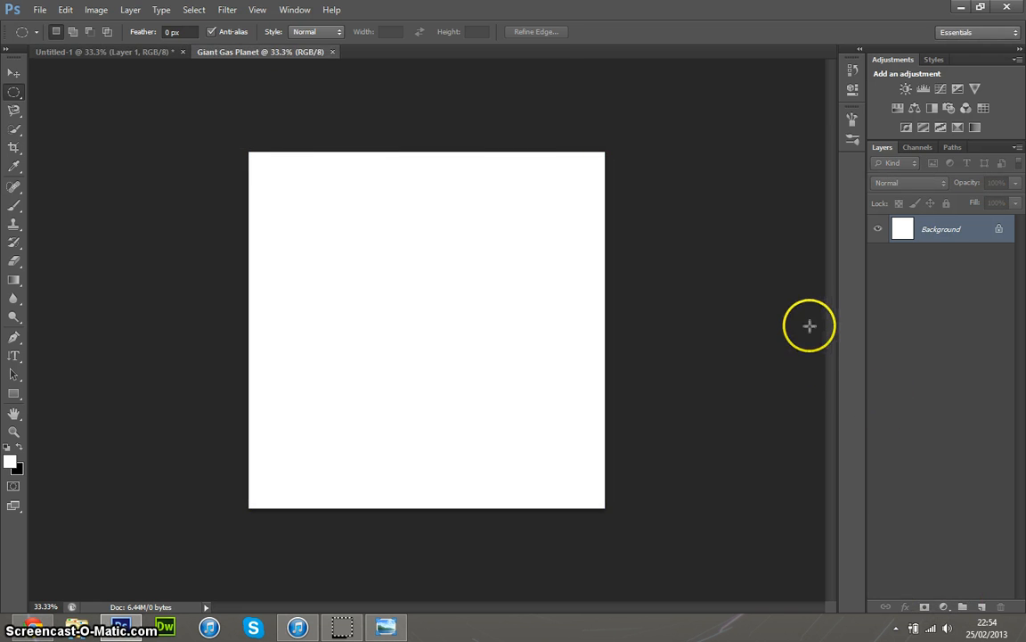
key(ctrl+BackSpace)
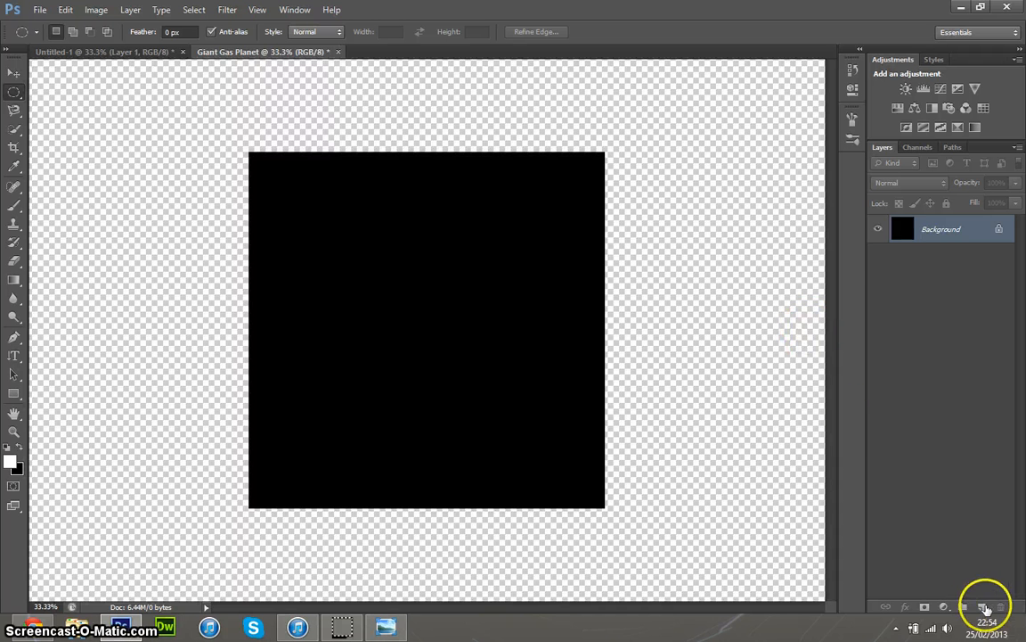
click(982, 607)
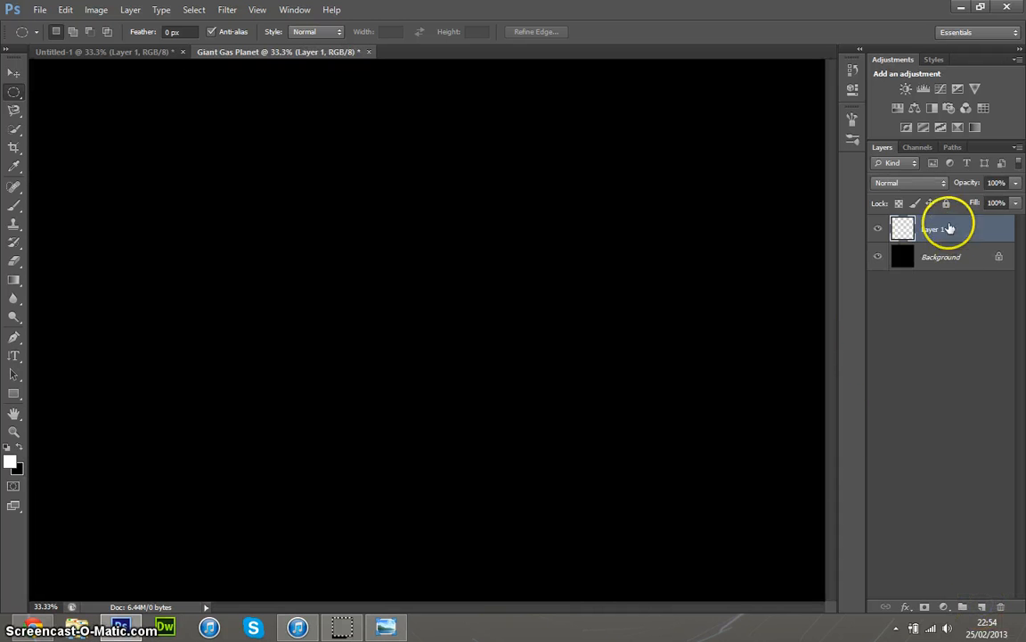
drag(948, 229, 999, 607)
Step: In the Untitled-1 document, make a large circular selection over the banded texture and centre it on the canvas
click(147, 52)
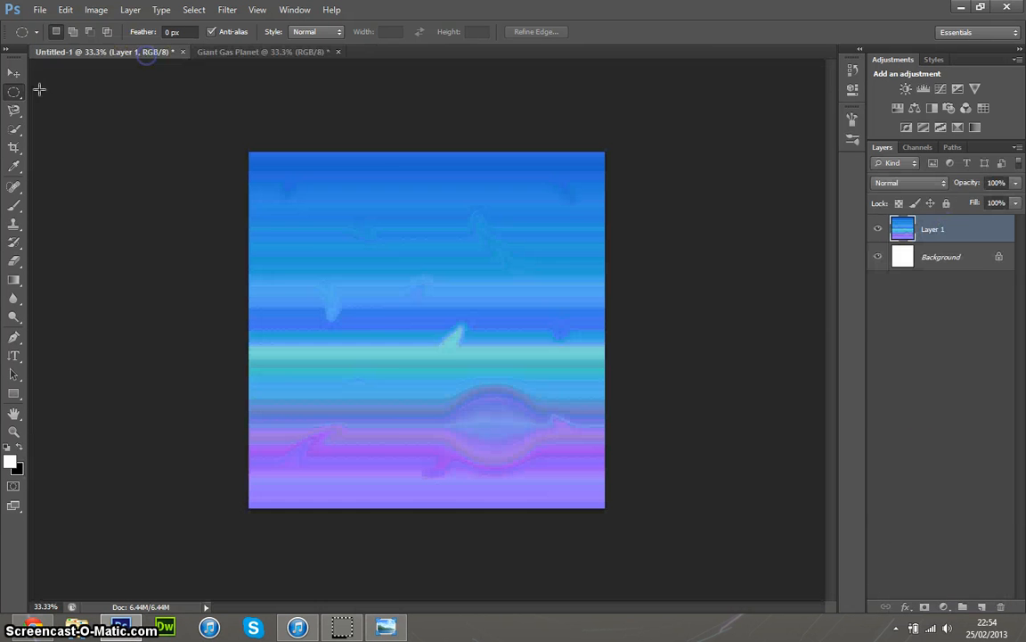
drag(382, 309, 692, 486)
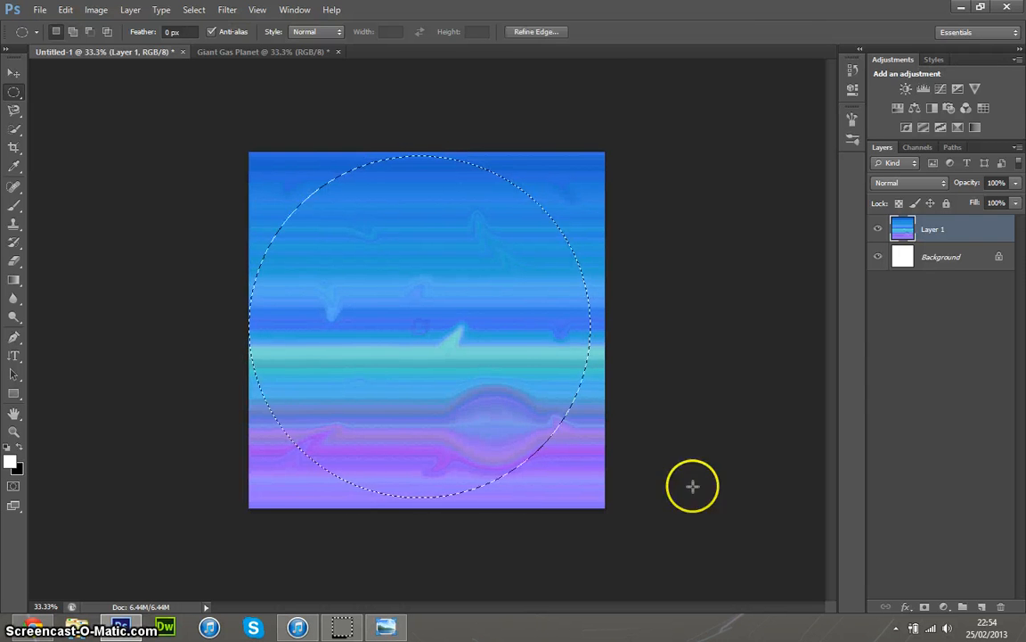
drag(489, 353, 500, 356)
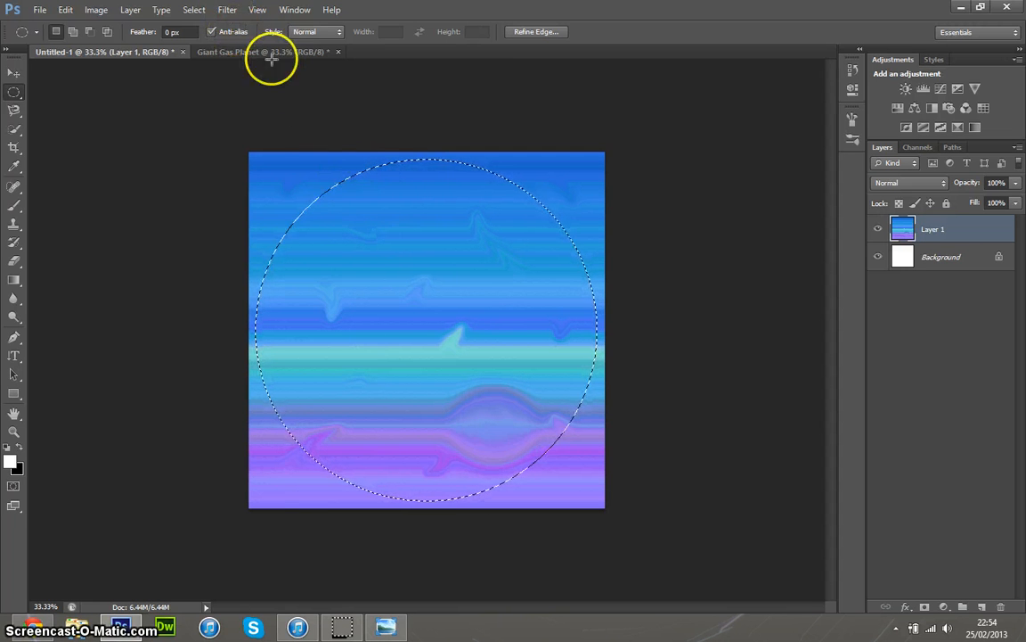
Step: Apply the Spherize filter in Normal mode at 100% to the circular selection of the banded texture
click(228, 11)
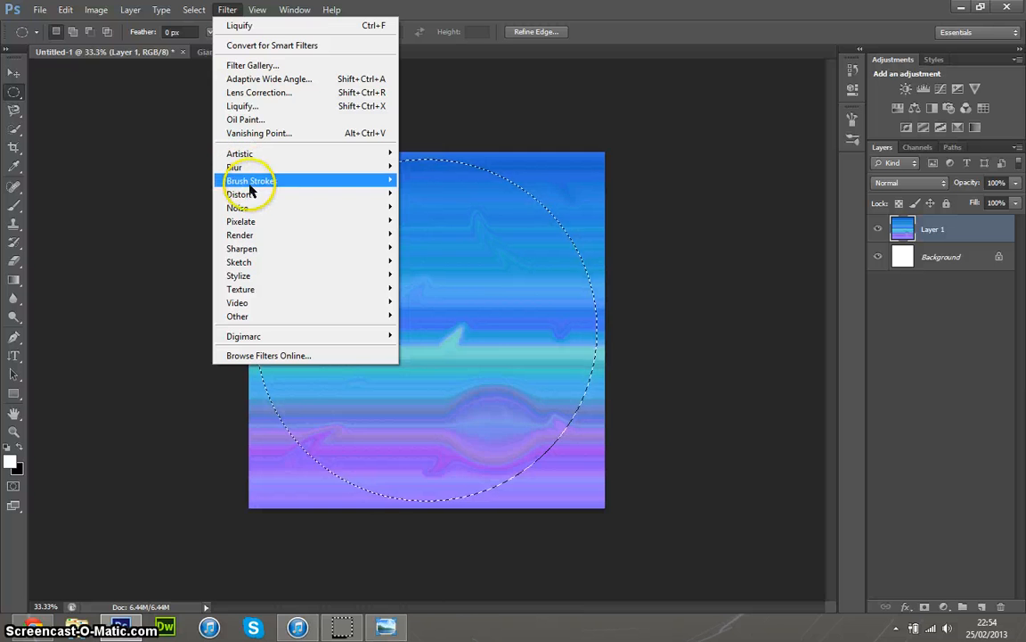
mouse_move(254, 194)
click(426, 302)
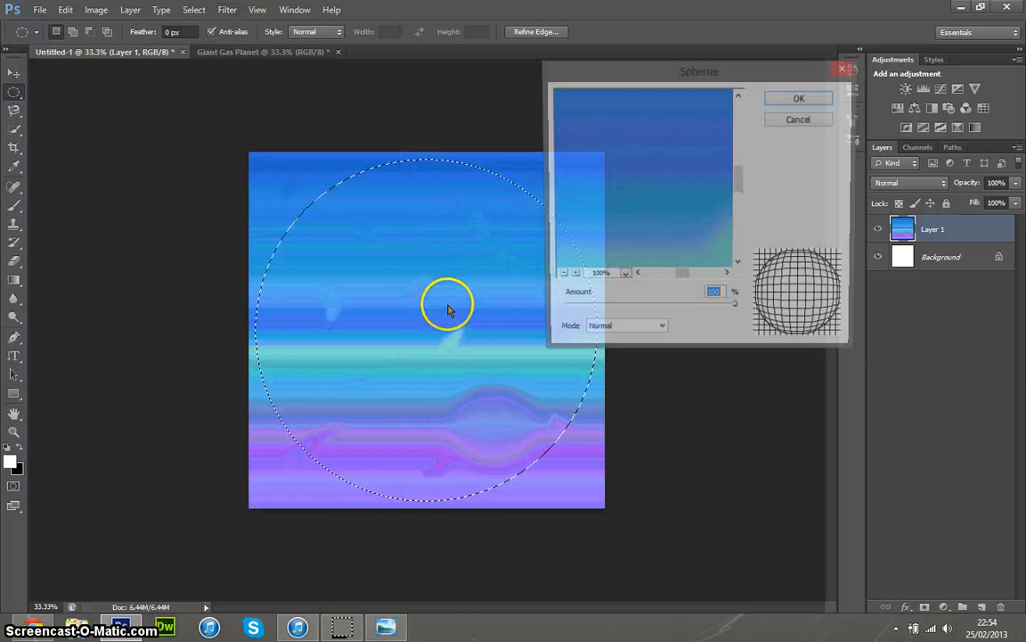
click(800, 99)
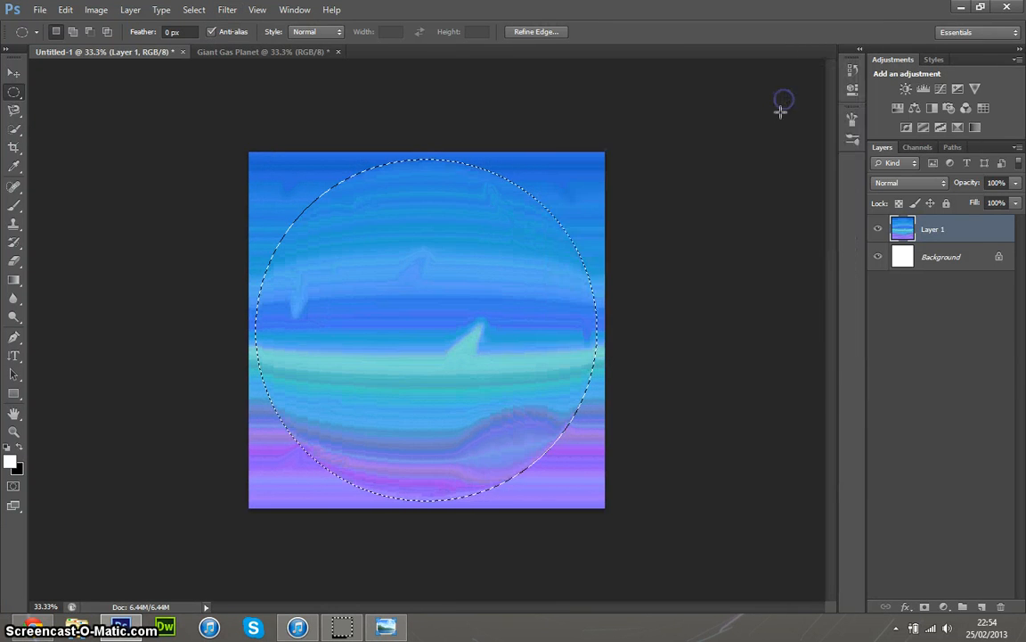
Step: Move the selected spherized circle into the Giant Gas Planet document and centre it on the black background
click(14, 73)
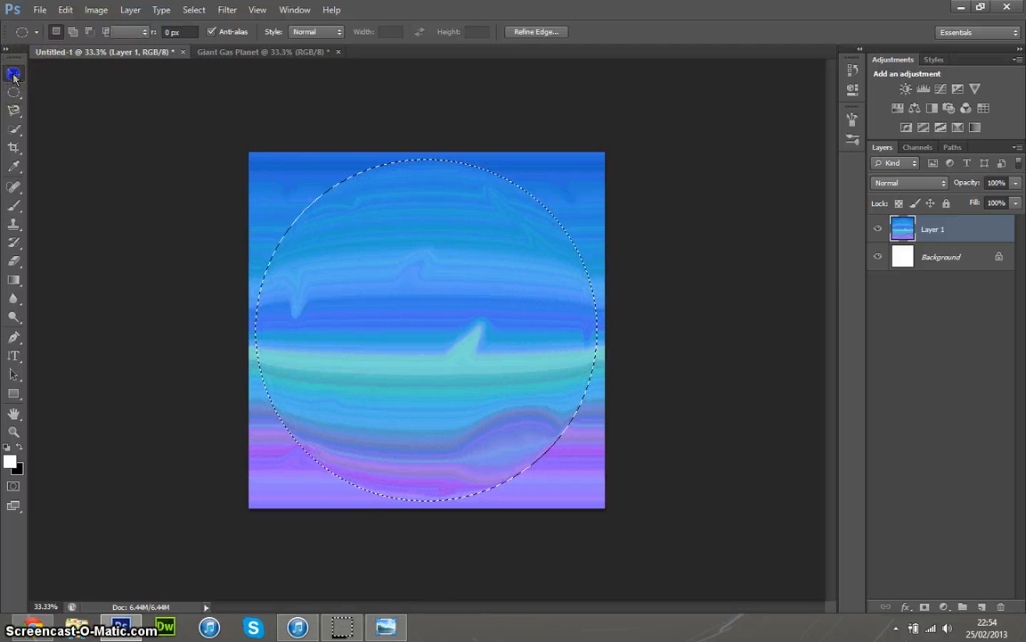
drag(449, 300, 287, 78)
drag(435, 343, 454, 330)
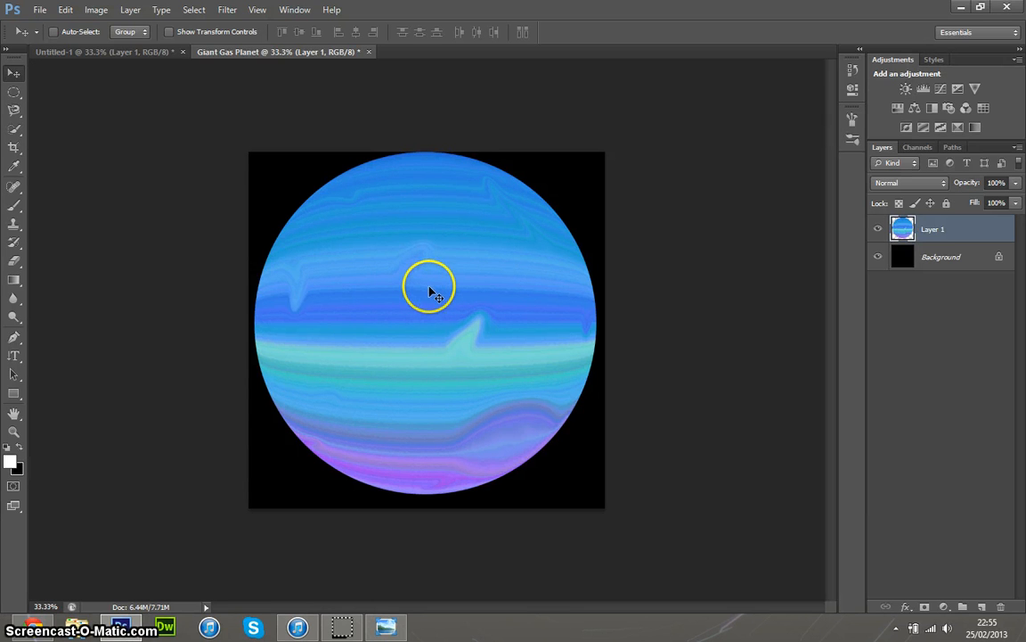
click(14, 91)
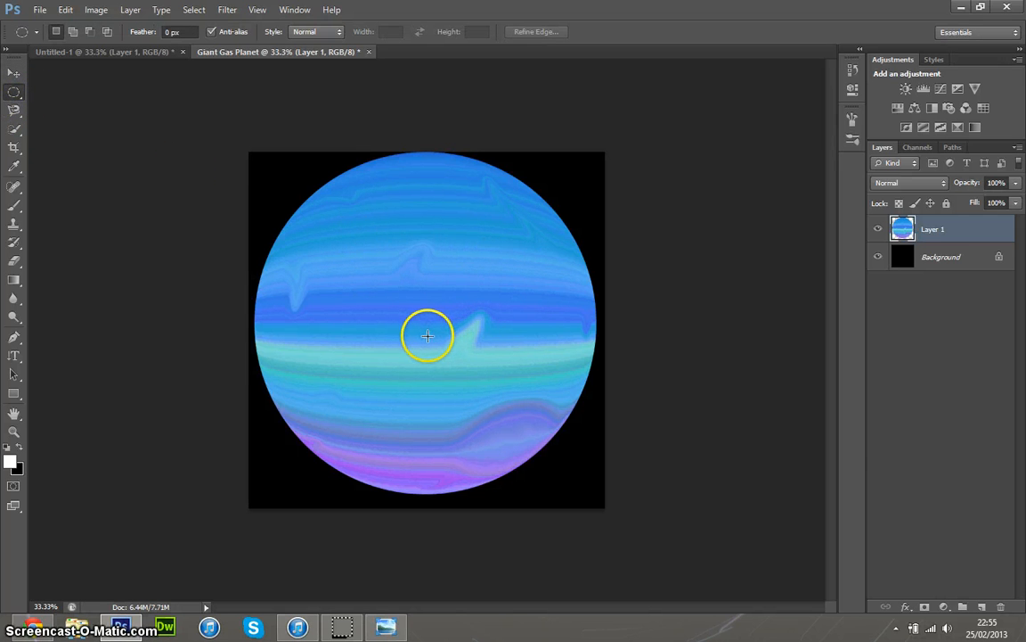
drag(422, 334, 754, 450)
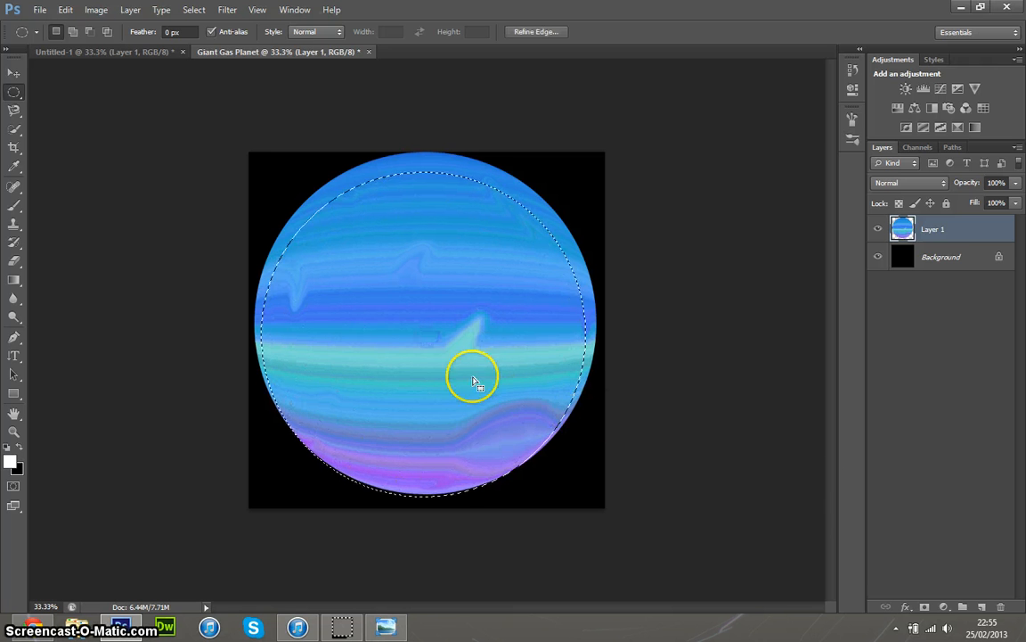
drag(470, 376, 457, 347)
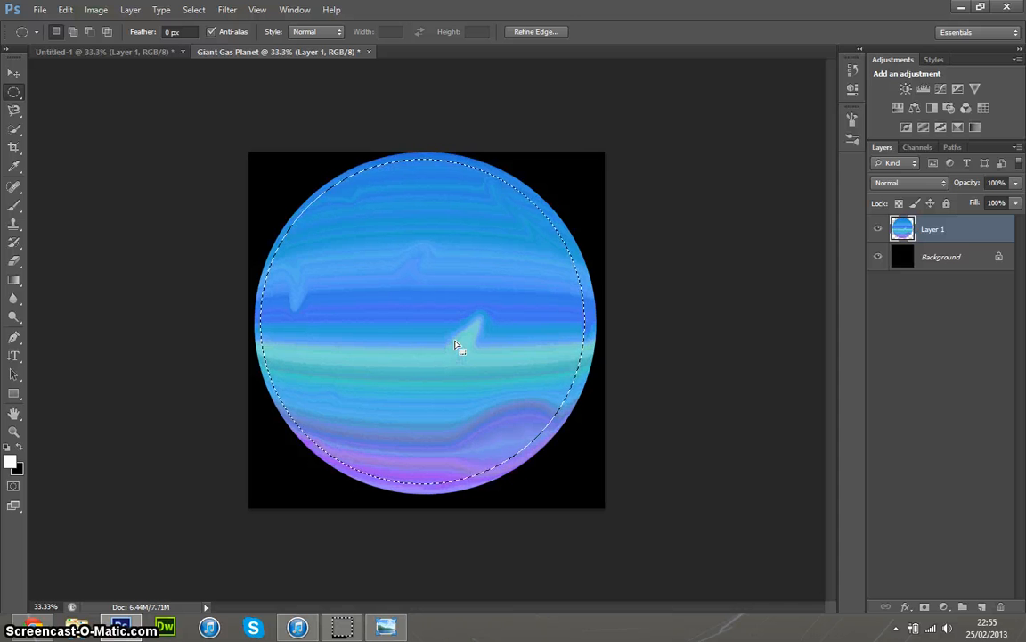
drag(508, 344, 502, 335)
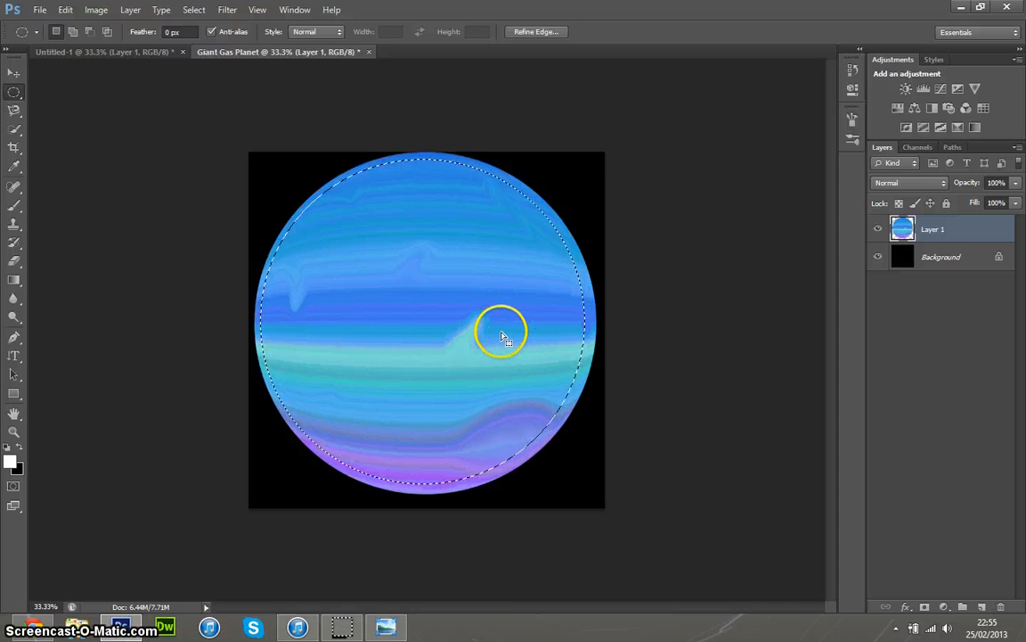
click(852, 71)
click(768, 99)
click(904, 230)
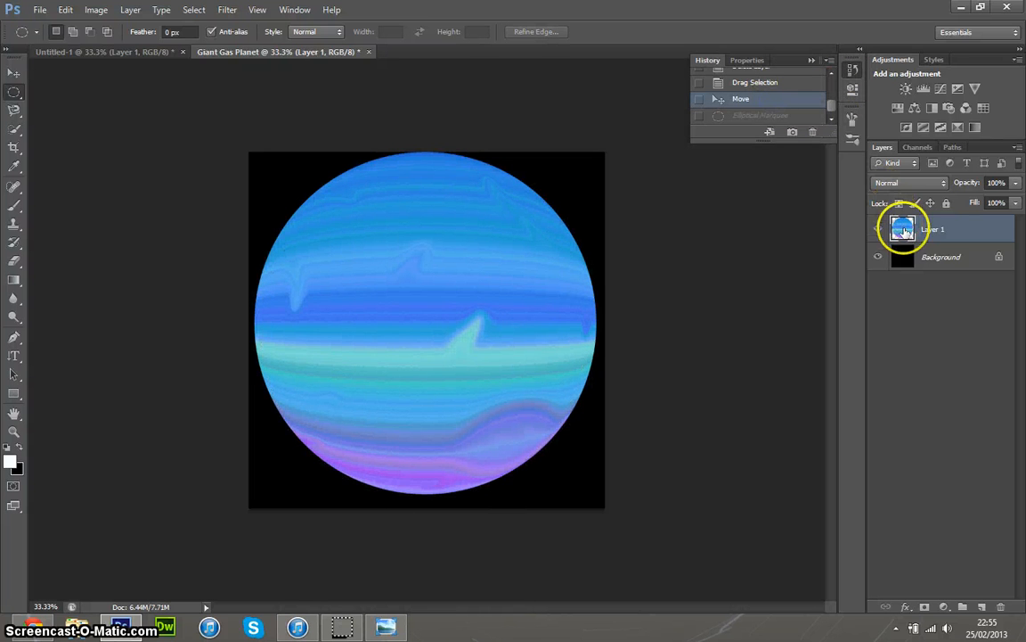
ctrl+click(903, 231)
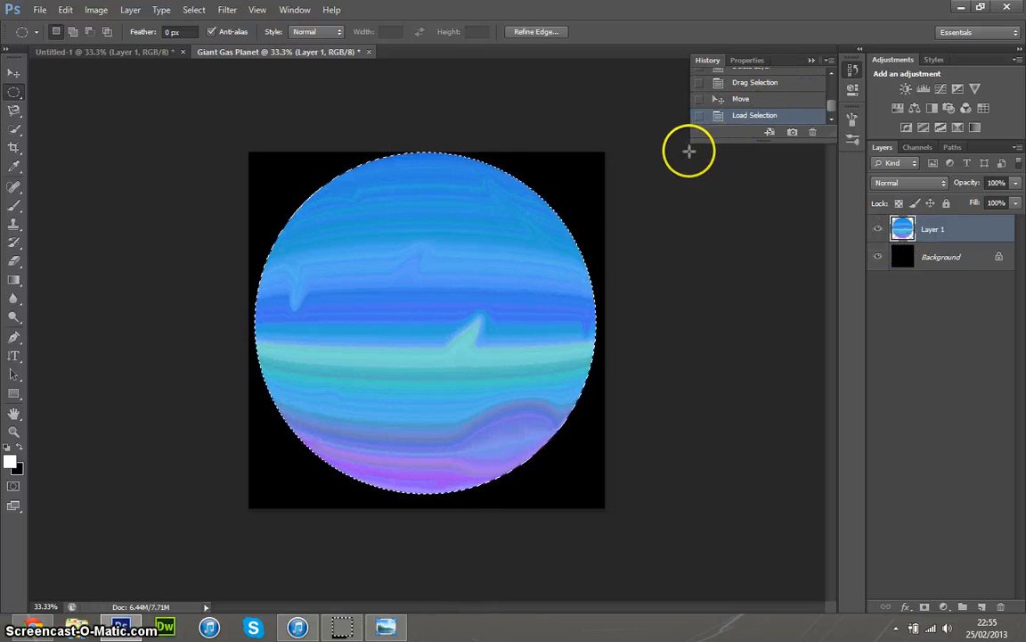
click(756, 99)
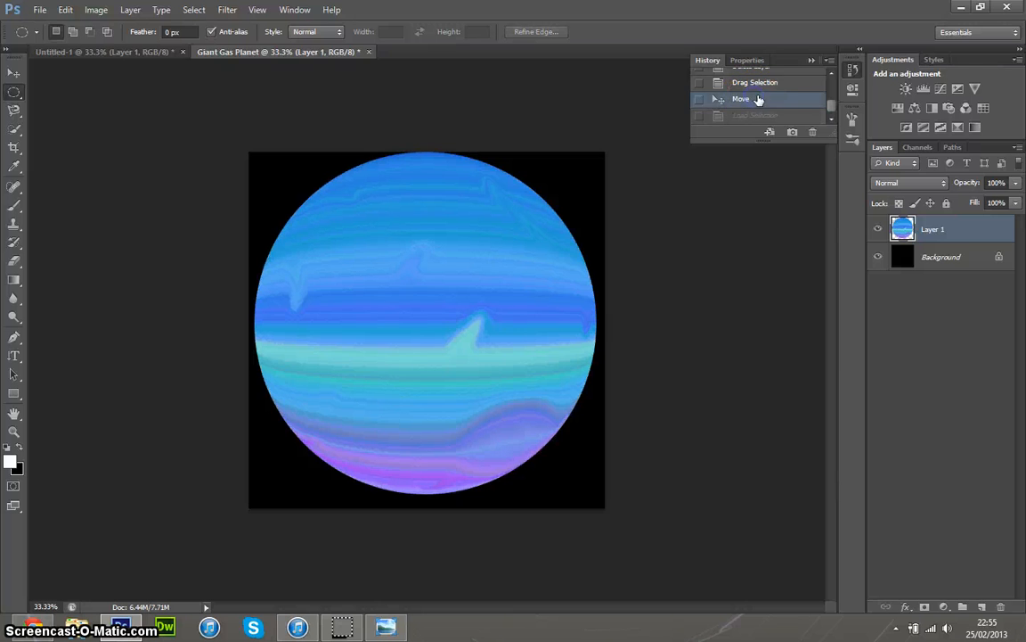
click(809, 61)
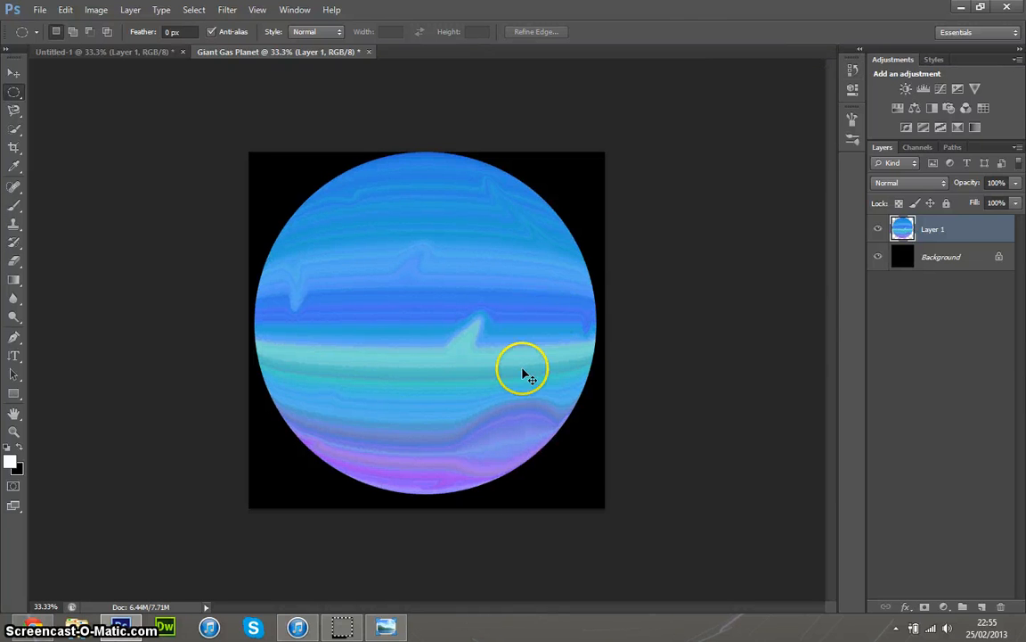
Step: Scale the planet proportionally about its centre to about 61%
key(ctrl+t)
drag(595, 492, 530, 428)
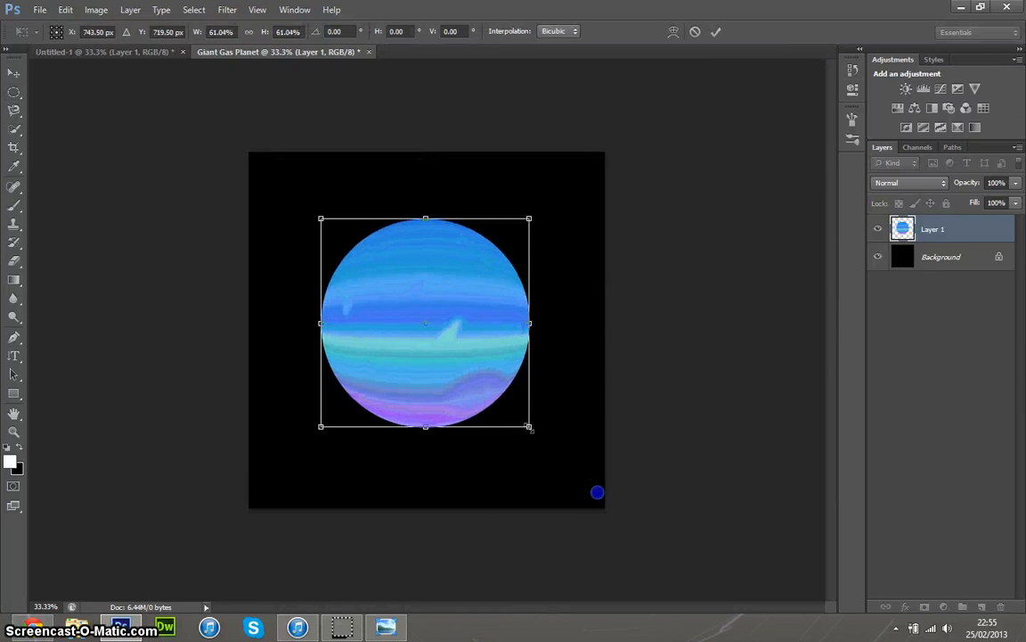
key(Return)
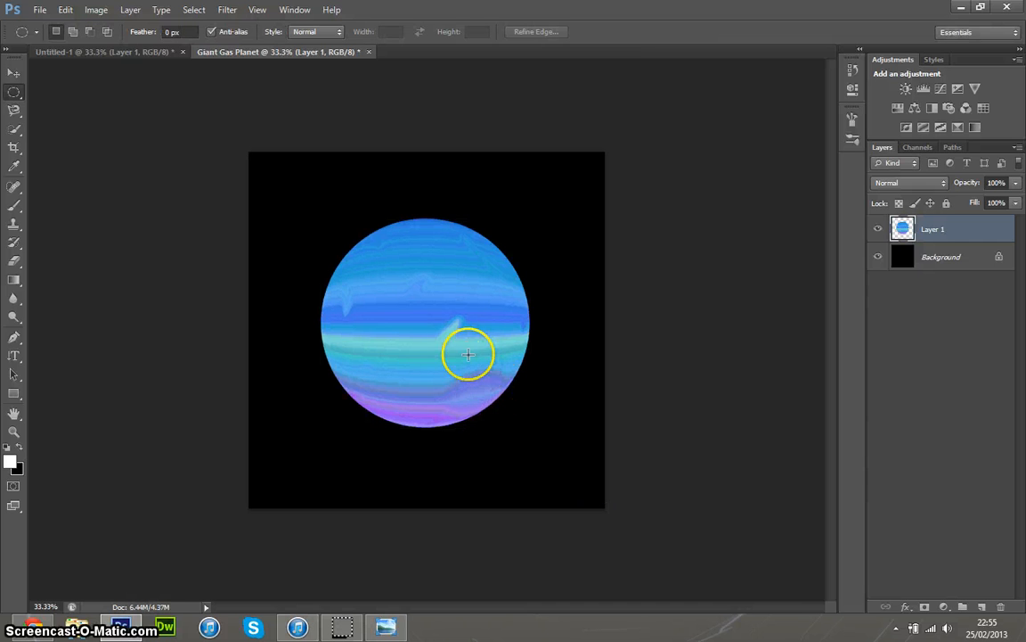
Step: Centre the reduced planet on the canvas and make a circular selection slightly larger than it around its edge
click(13, 71)
drag(422, 304, 450, 354)
click(13, 92)
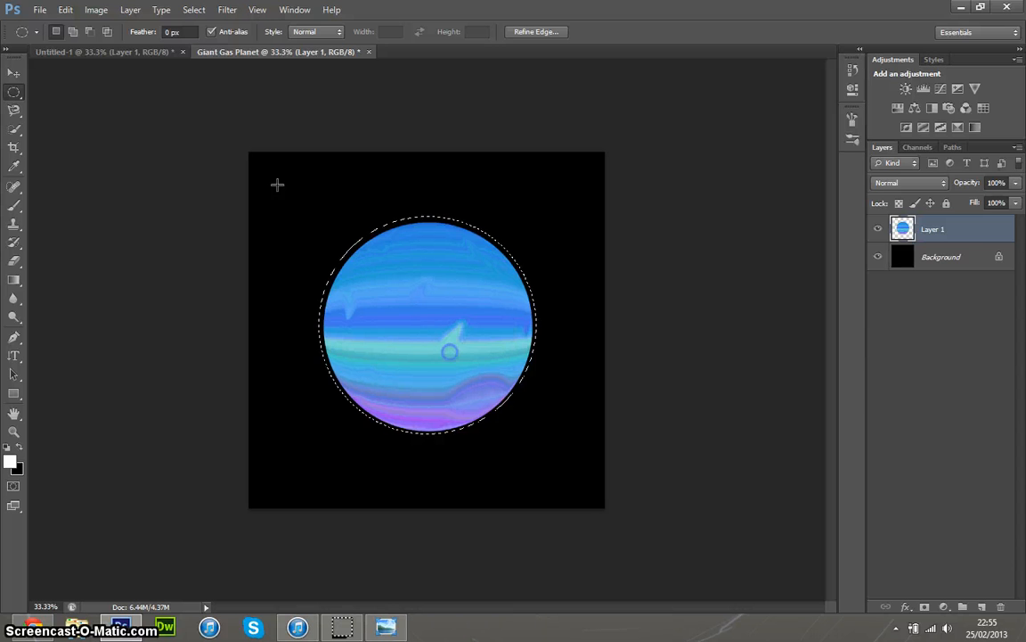
click(230, 14)
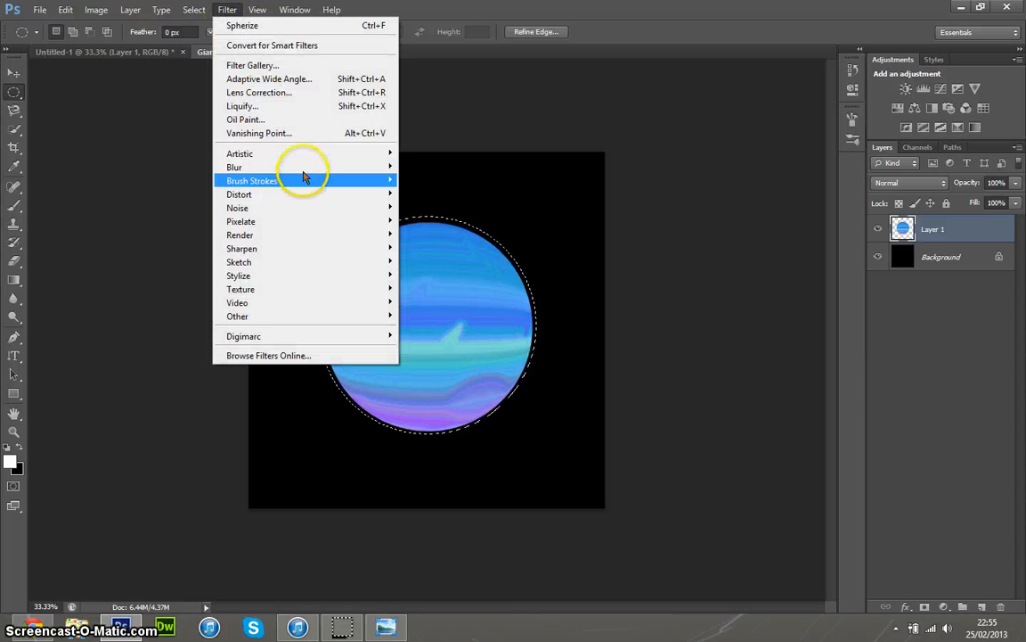
mouse_move(303, 174)
click(450, 267)
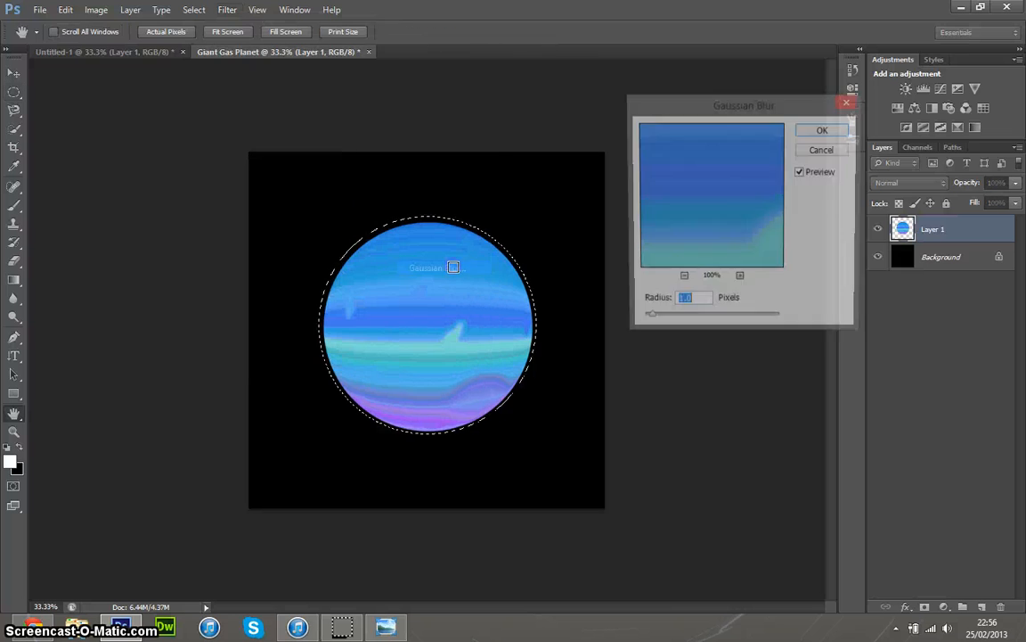
drag(692, 326, 711, 325)
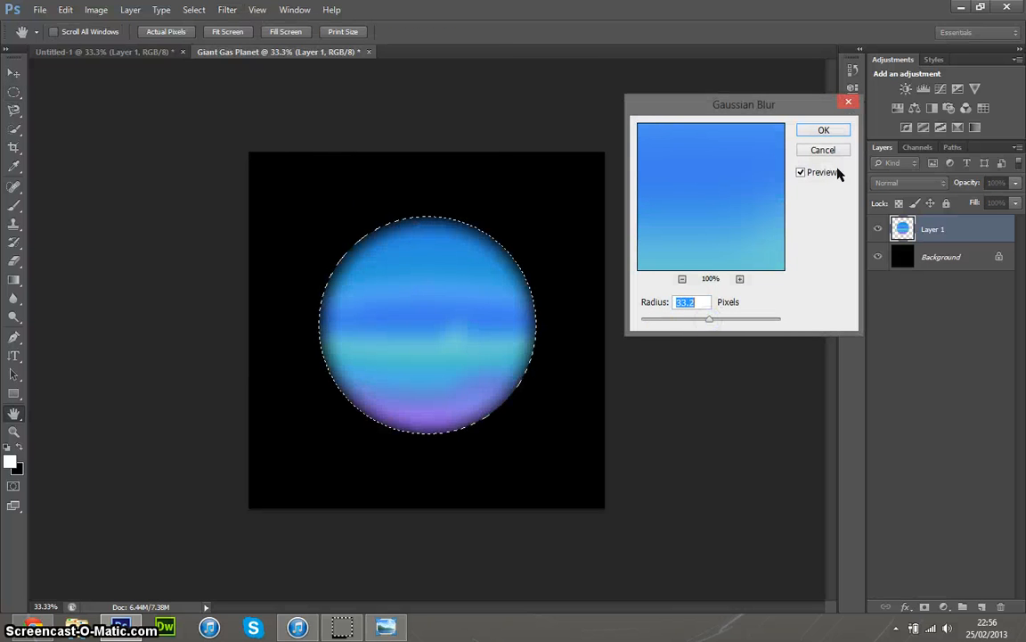
click(824, 152)
Step: Add a new layer above the planet and fill the circular selection on it with black
click(981, 607)
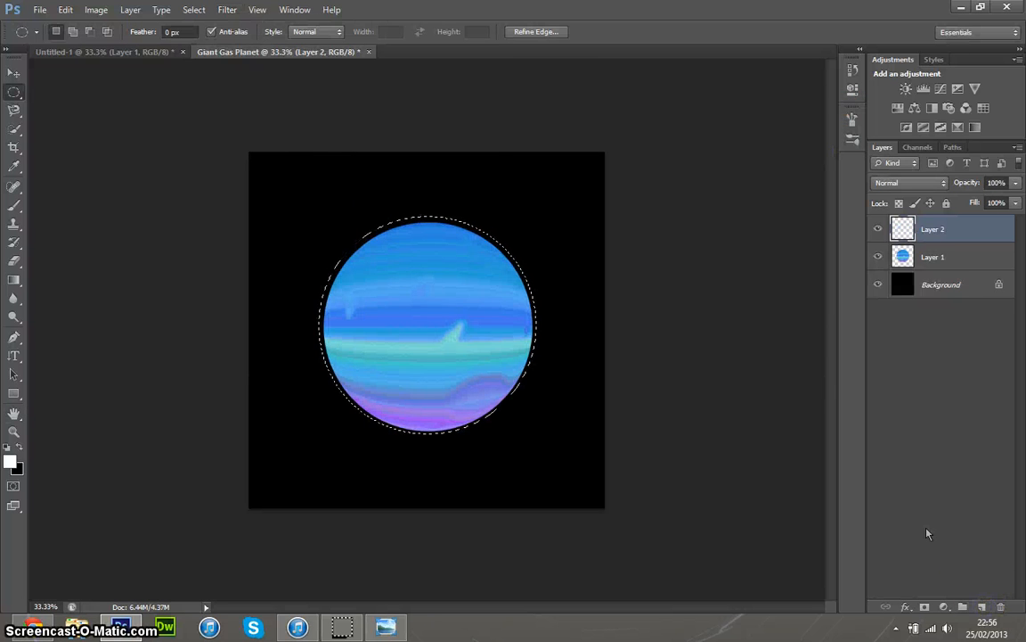
key(ctrl+BackSpace)
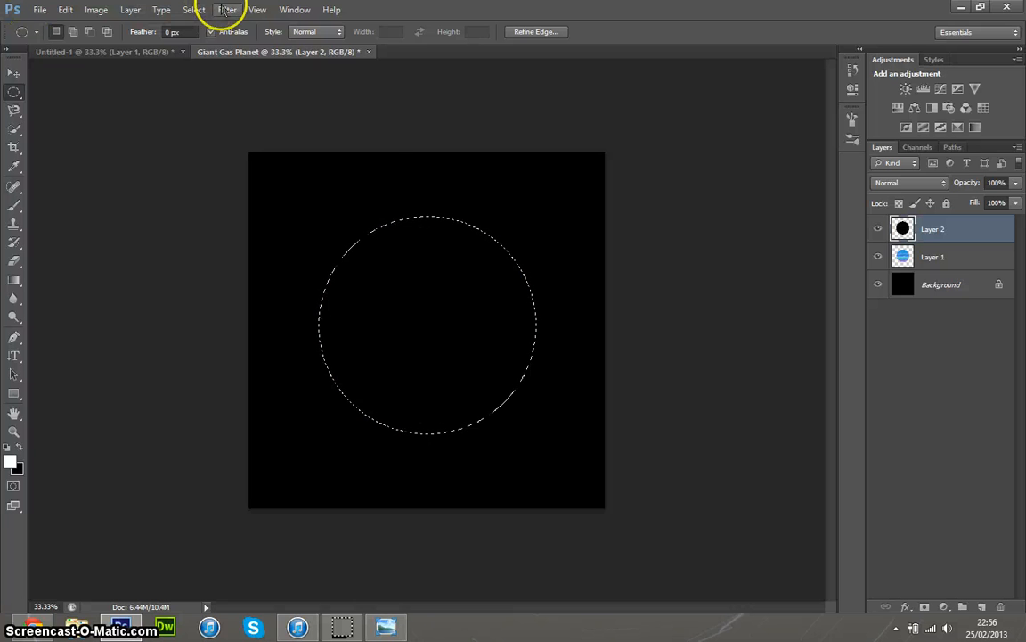
click(227, 11)
mouse_move(321, 168)
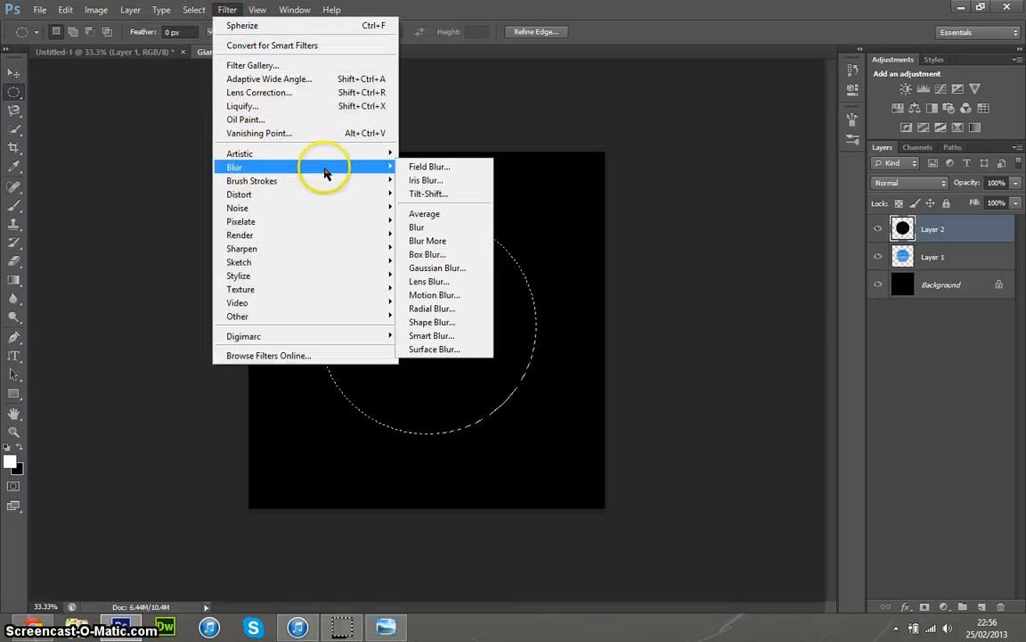
click(436, 267)
drag(680, 320, 723, 325)
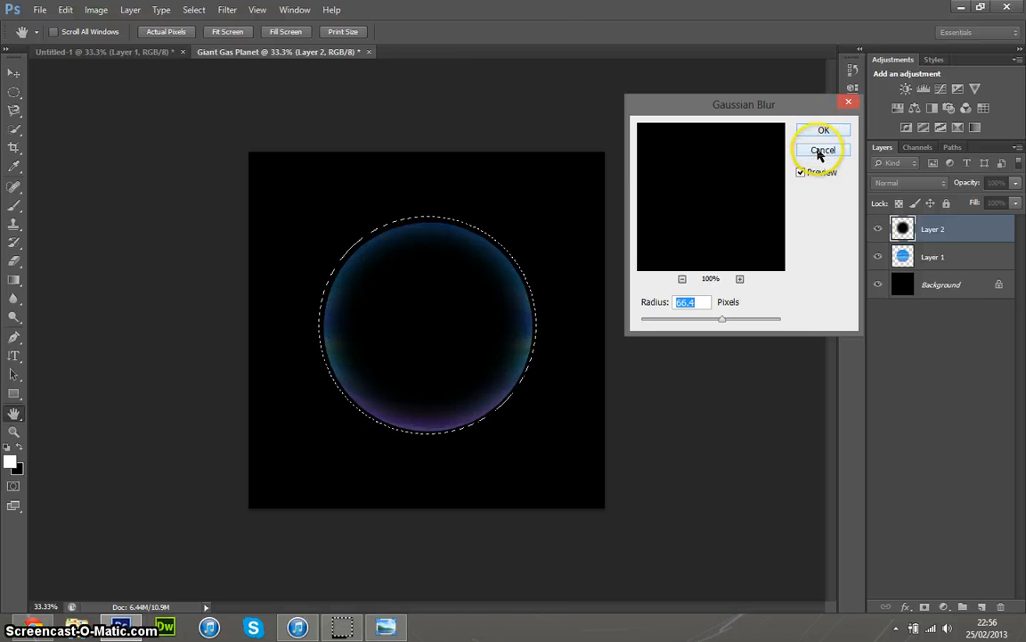
click(822, 150)
Step: Deselect the circle and soften the black disc on Layer 2 with a Gaussian Blur of about 57.8 pixels radius
key(ctrl+d)
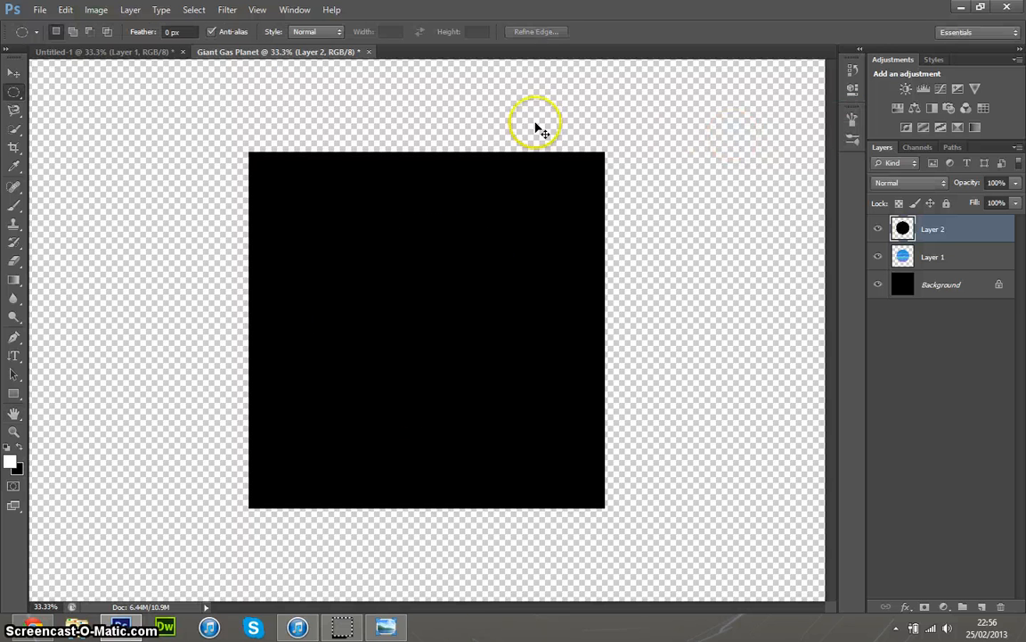
click(224, 10)
mouse_move(292, 167)
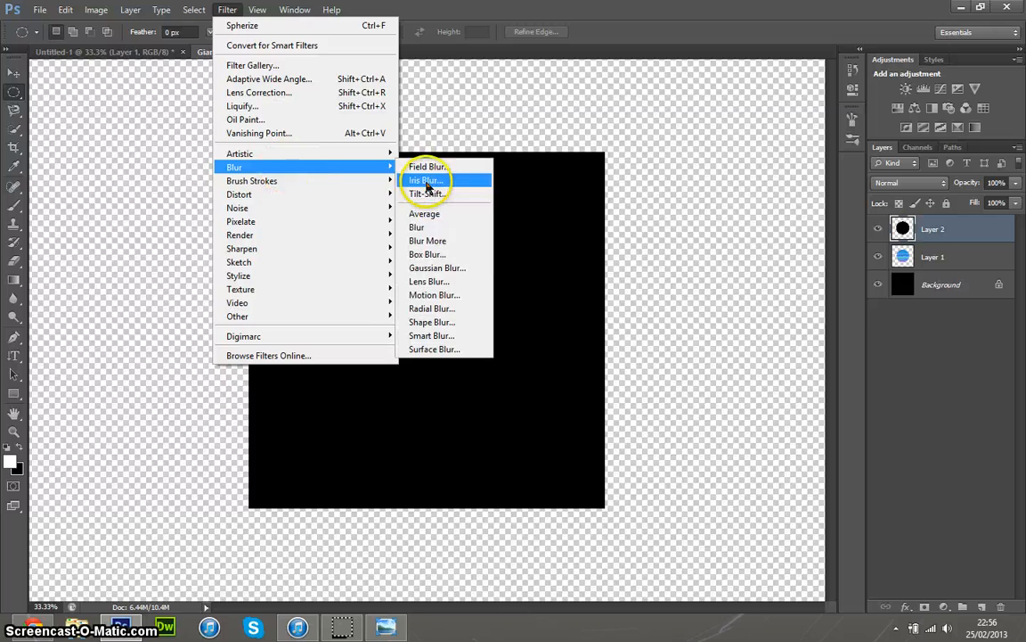
click(450, 268)
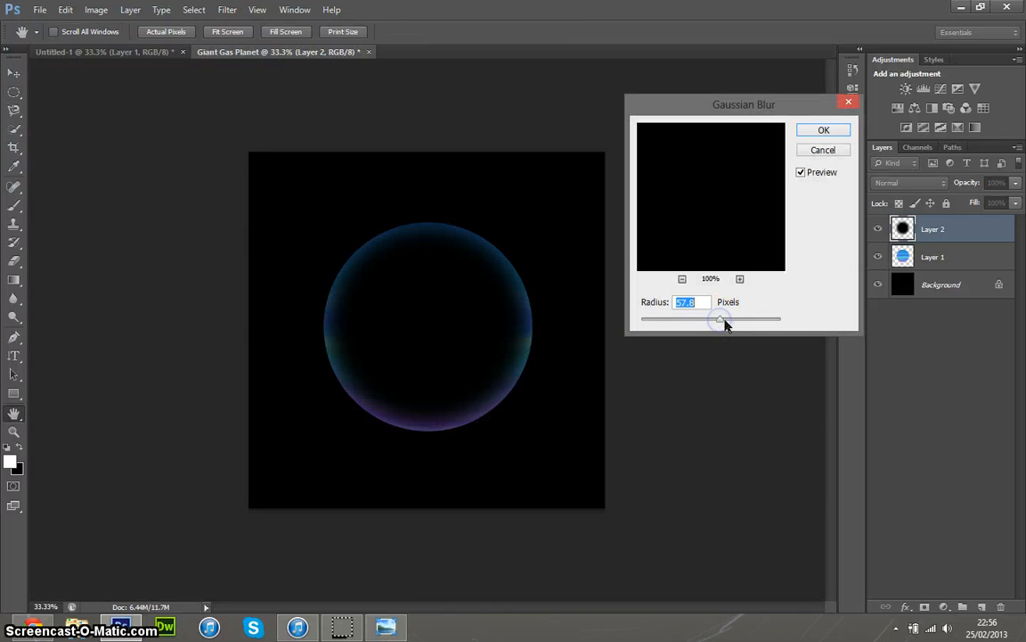
click(823, 130)
Step: Enlarge the blurred black disc to about 117% and shift it down-left over the planet, leaving a lit crescent along the planet's right edge
click(15, 72)
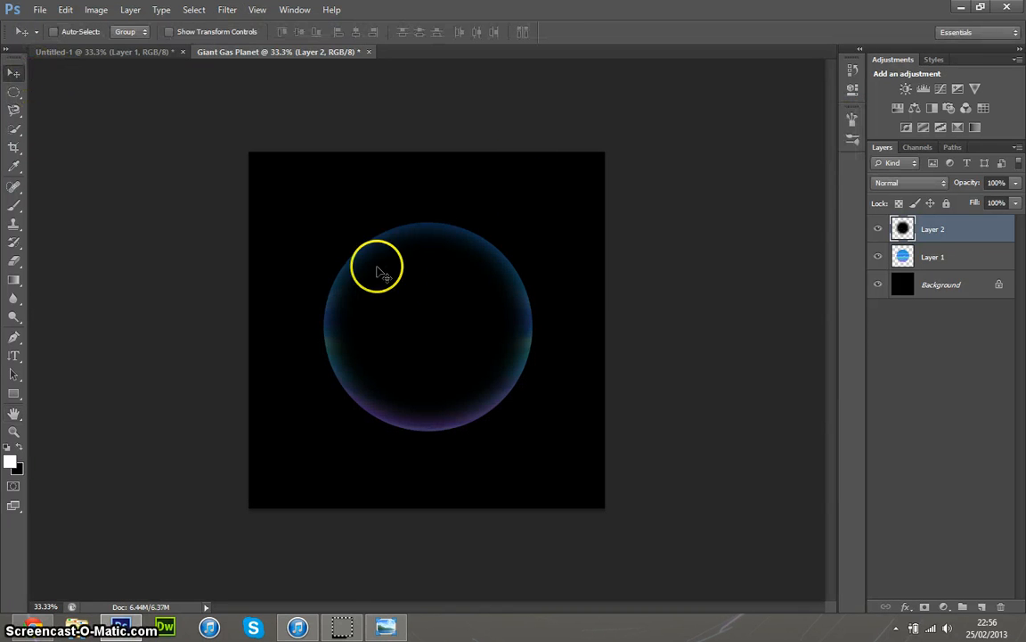
drag(372, 301, 392, 324)
key(ctrl+t)
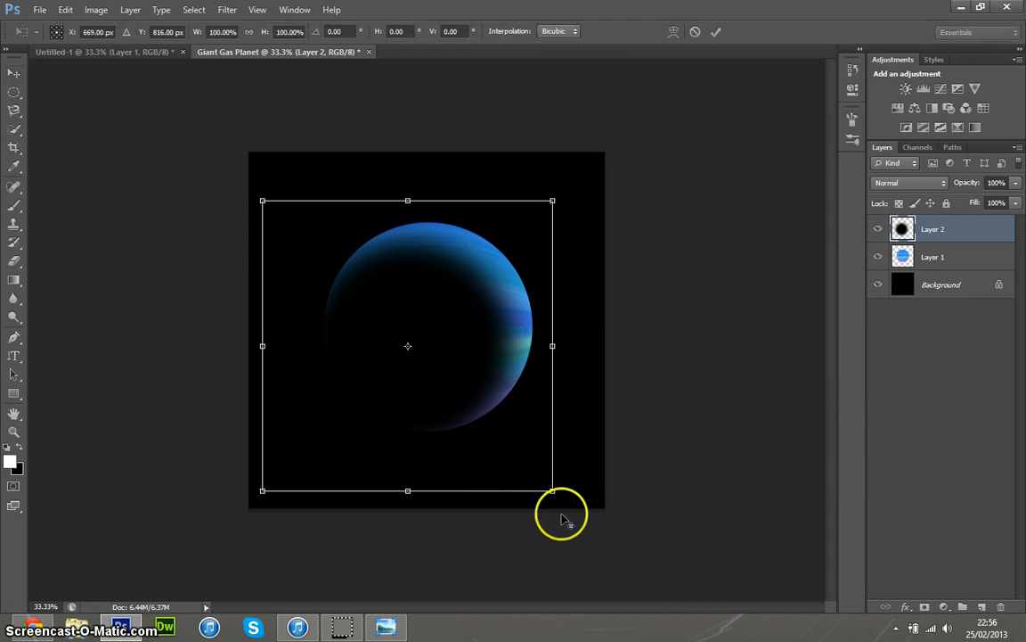
drag(559, 492, 553, 495)
drag(408, 357, 433, 384)
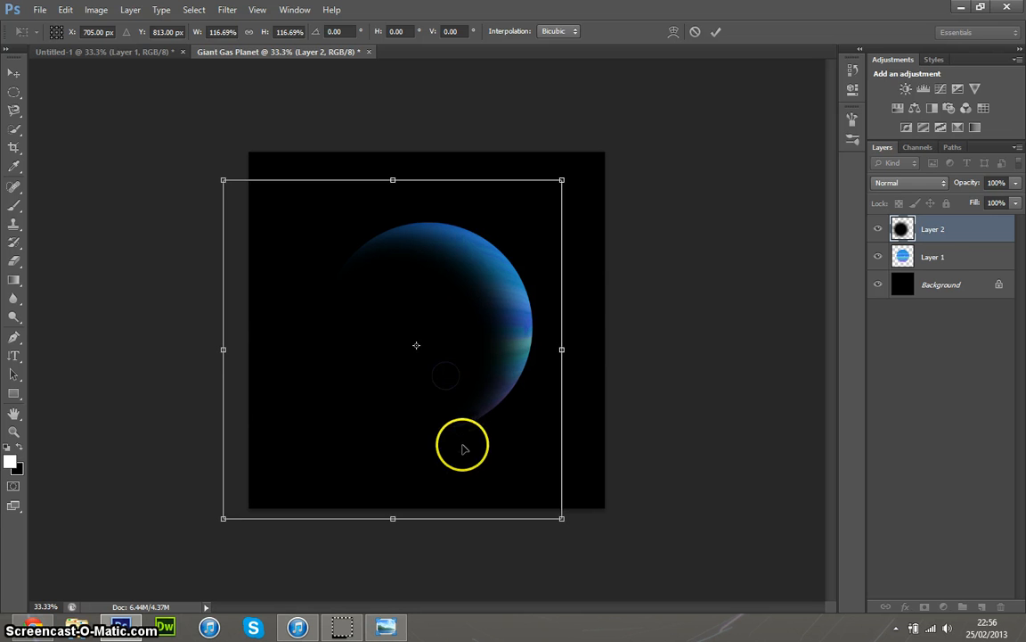
key(Return)
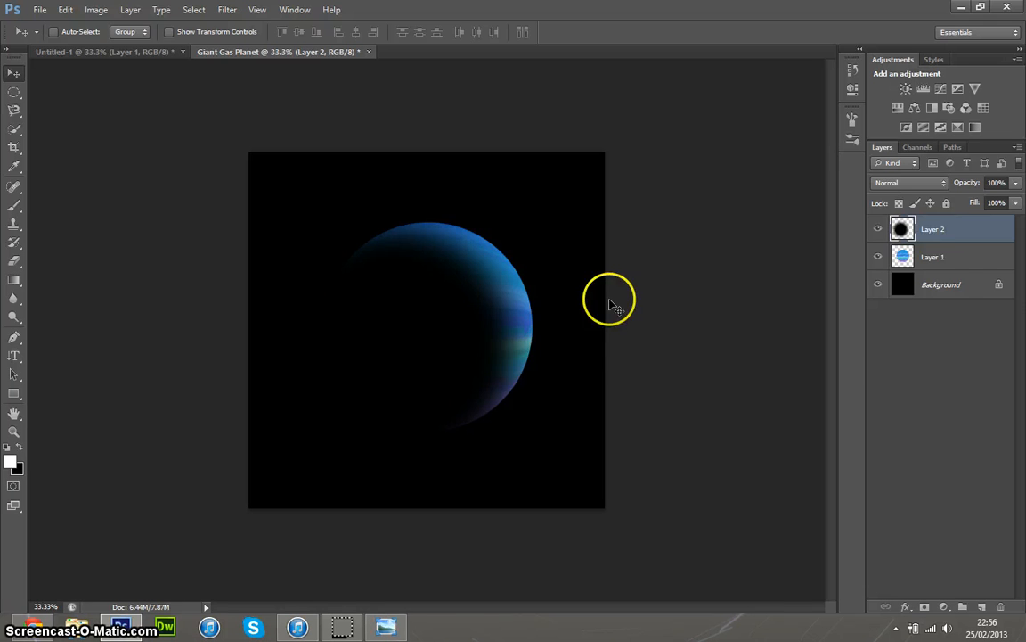
drag(398, 322, 432, 357)
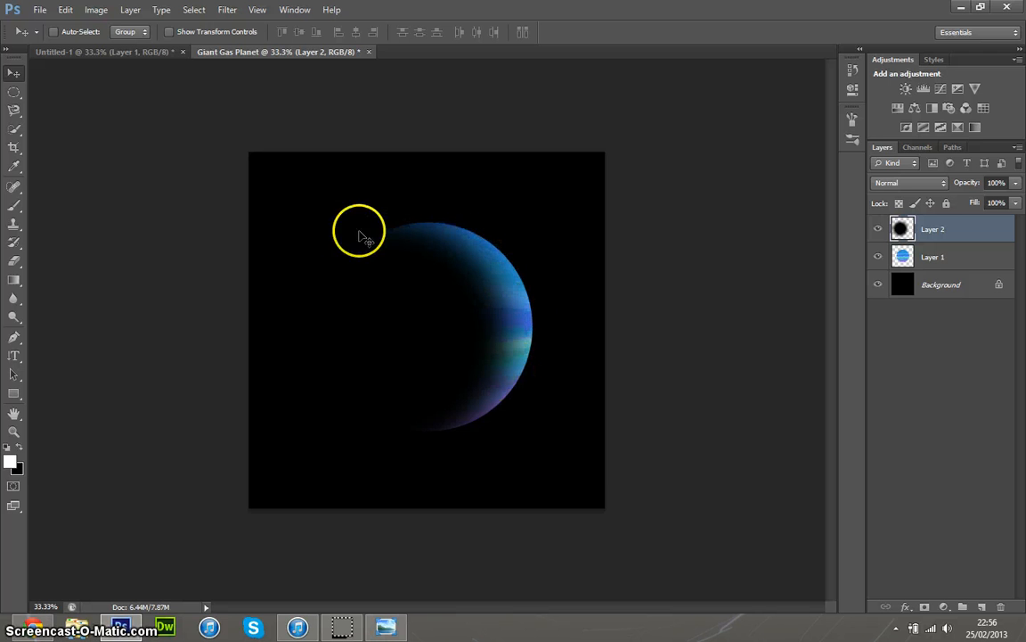
Step: Merge a new empty layer down into the planet's Layer 1 and load the planet's outline as a selection
click(973, 263)
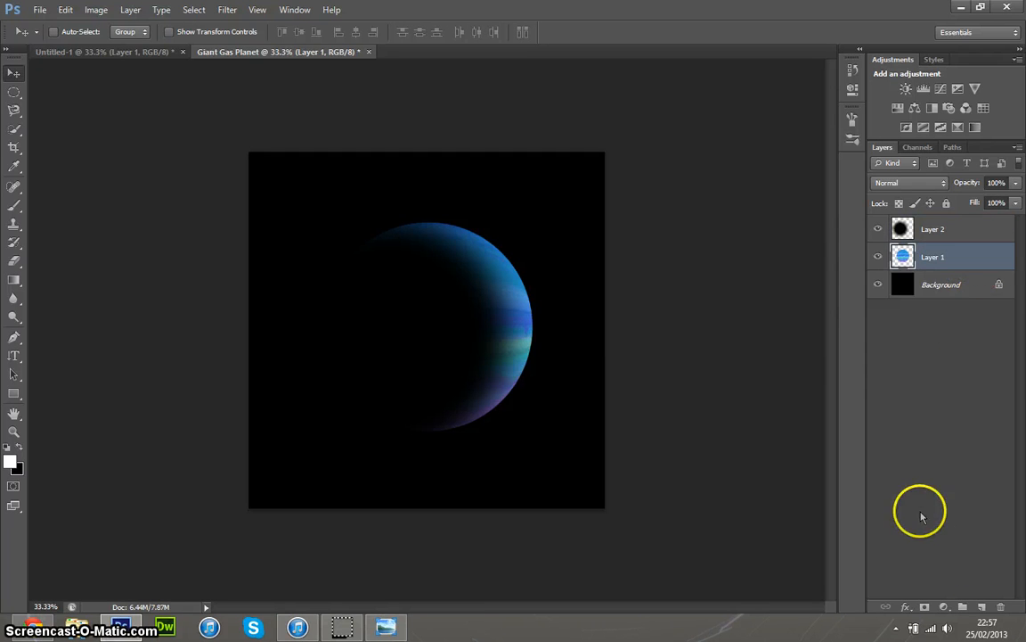
click(983, 607)
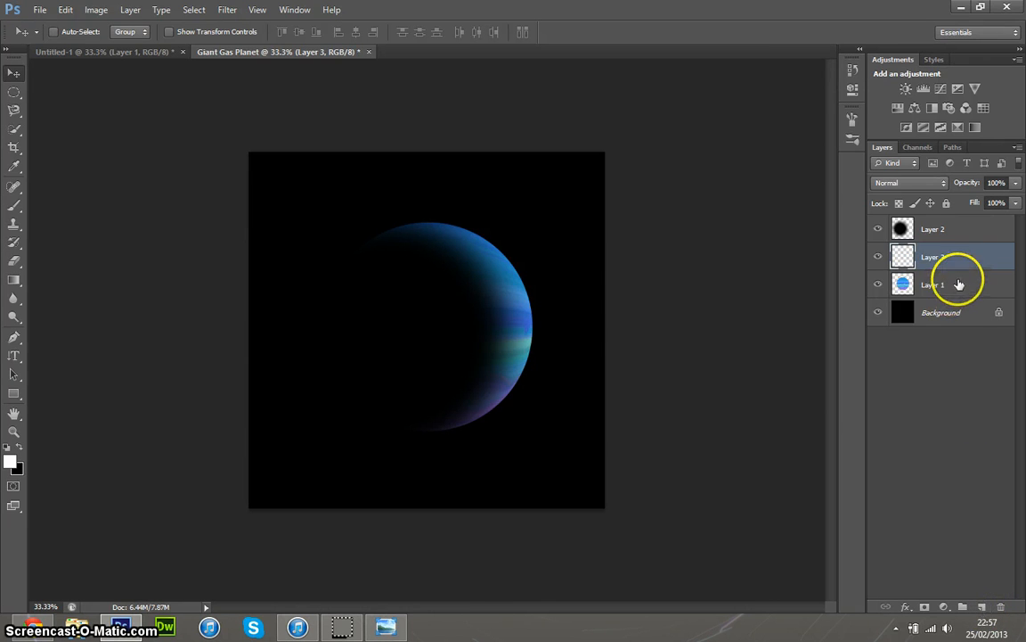
key(ctrl+e)
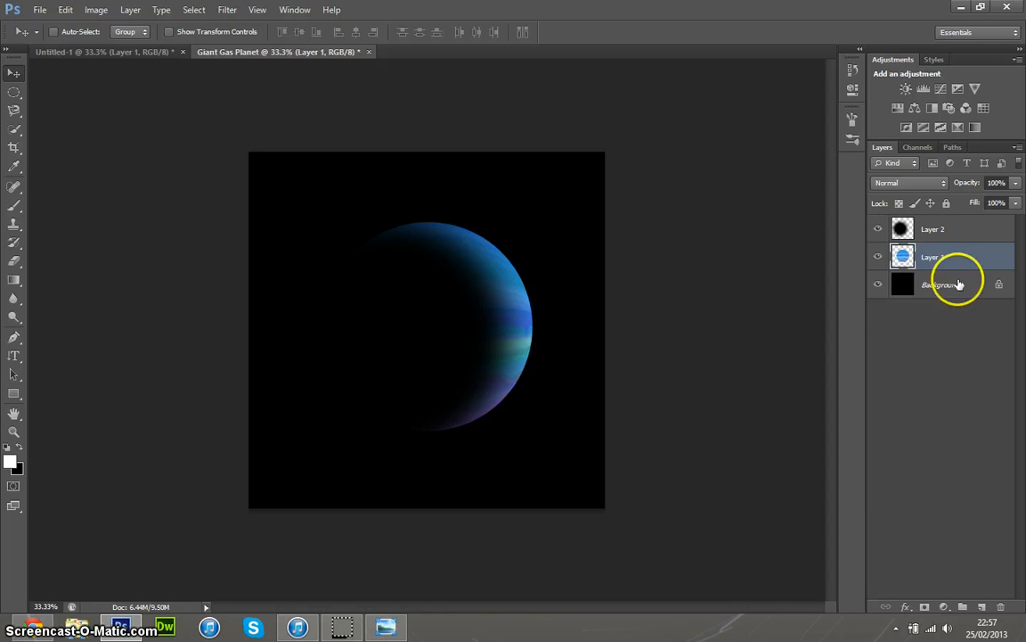
ctrl+click(905, 256)
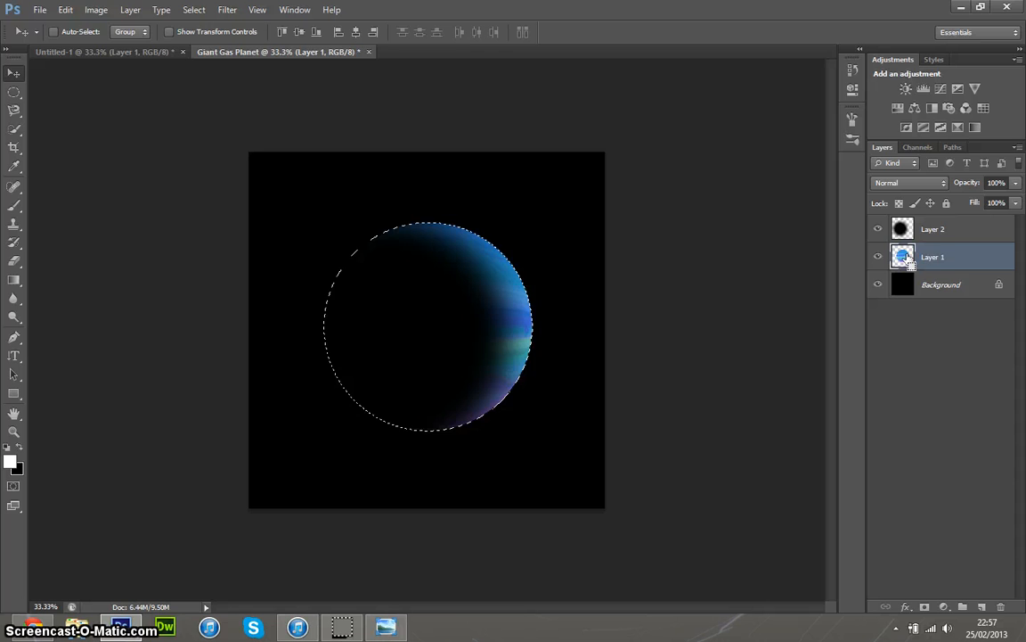
Step: Merge Layer 2 with Layer 1 and copy the selected planet disc onto its own new layer
shift+click(964, 230)
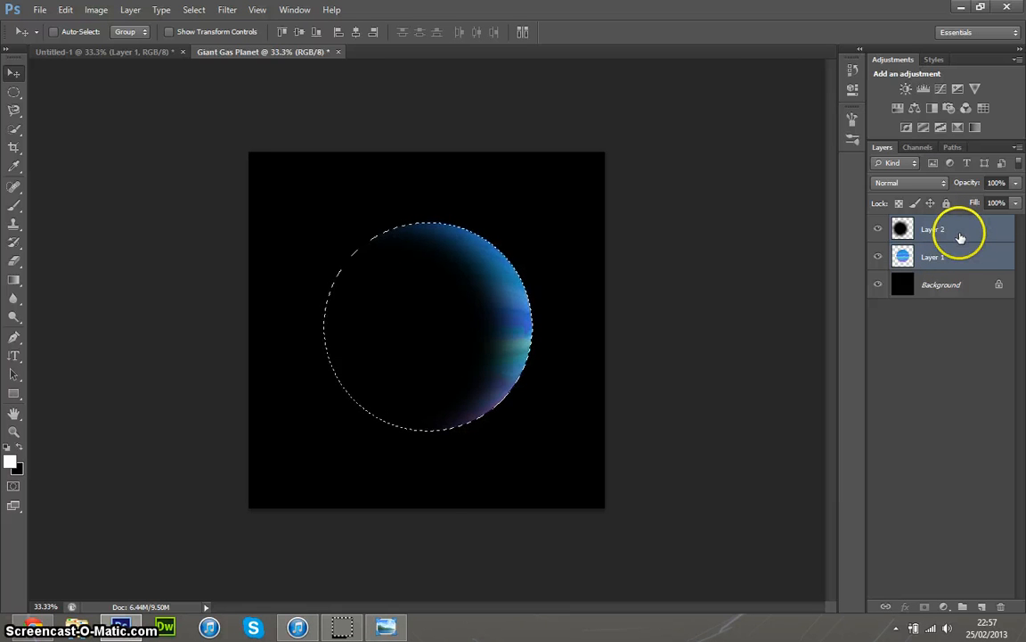
key(ctrl+e)
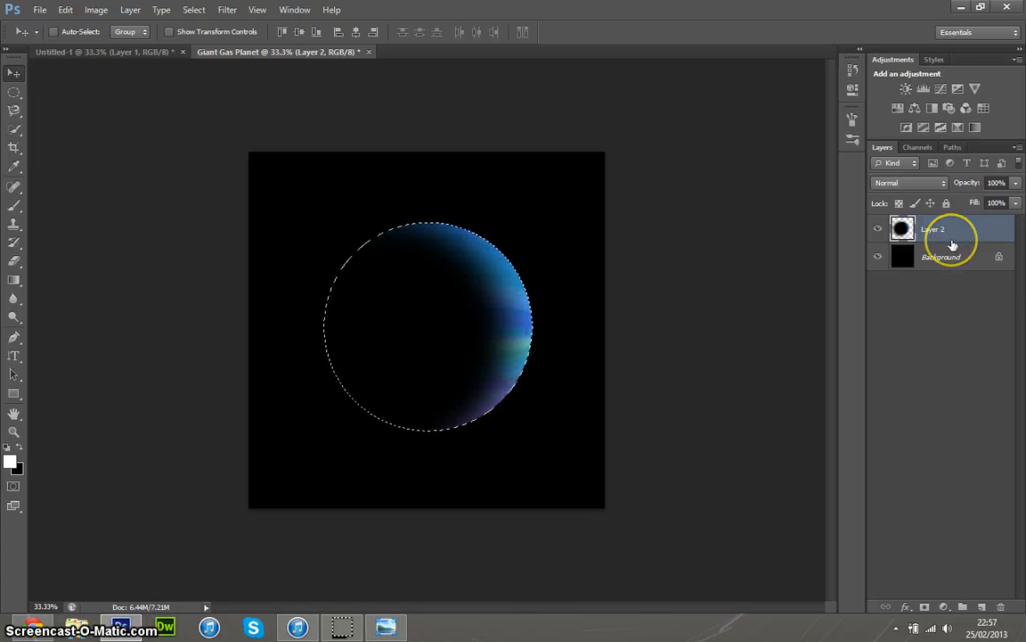
key(ctrl+j)
Step: Delete the merged Layer 2 beneath the clean planet copy
click(901, 257)
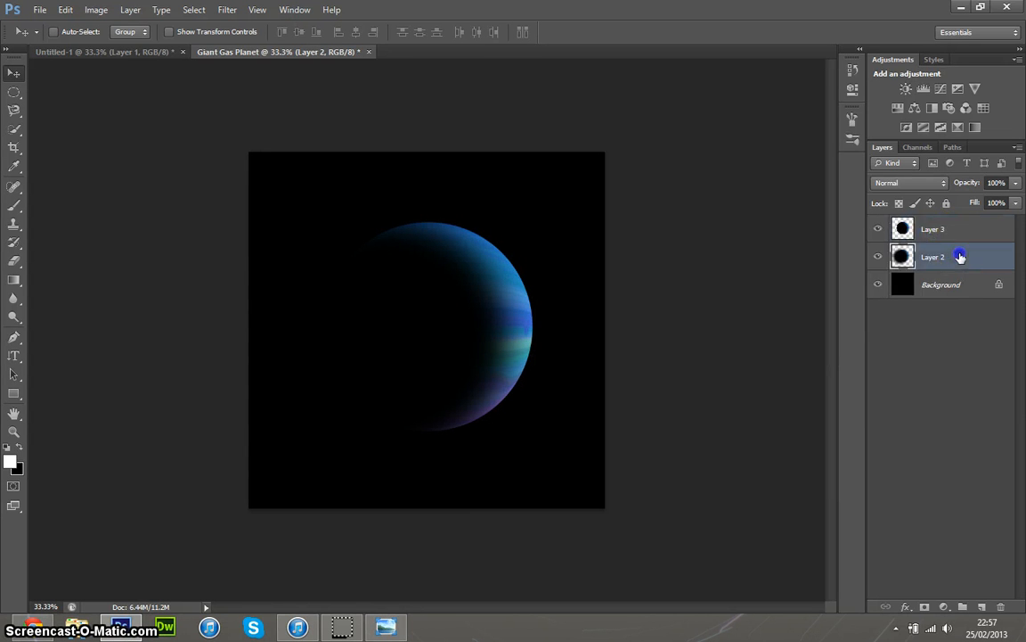
right_click(947, 254)
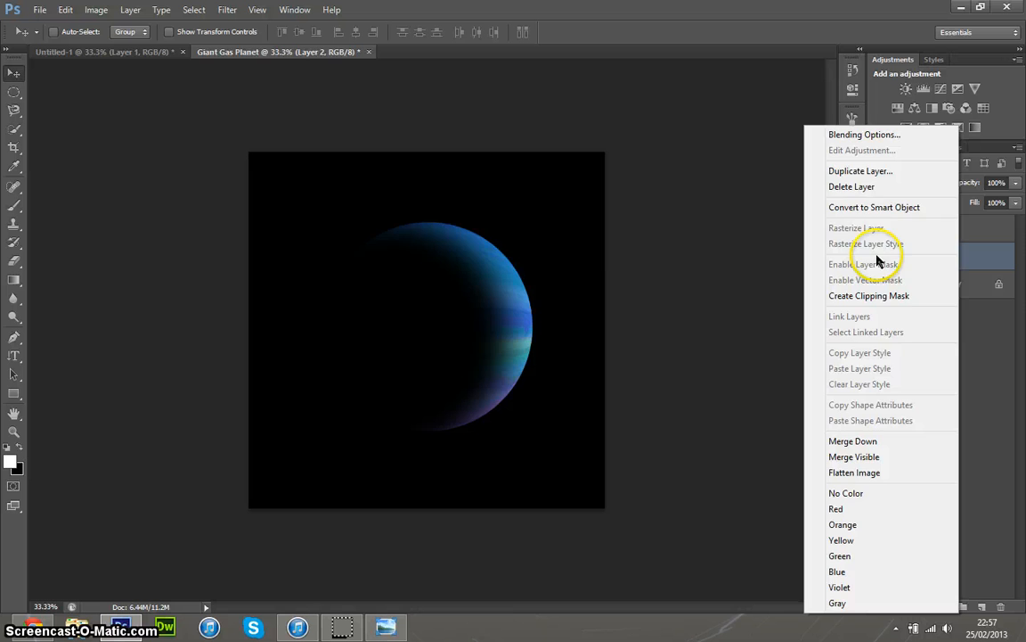
click(855, 187)
click(484, 236)
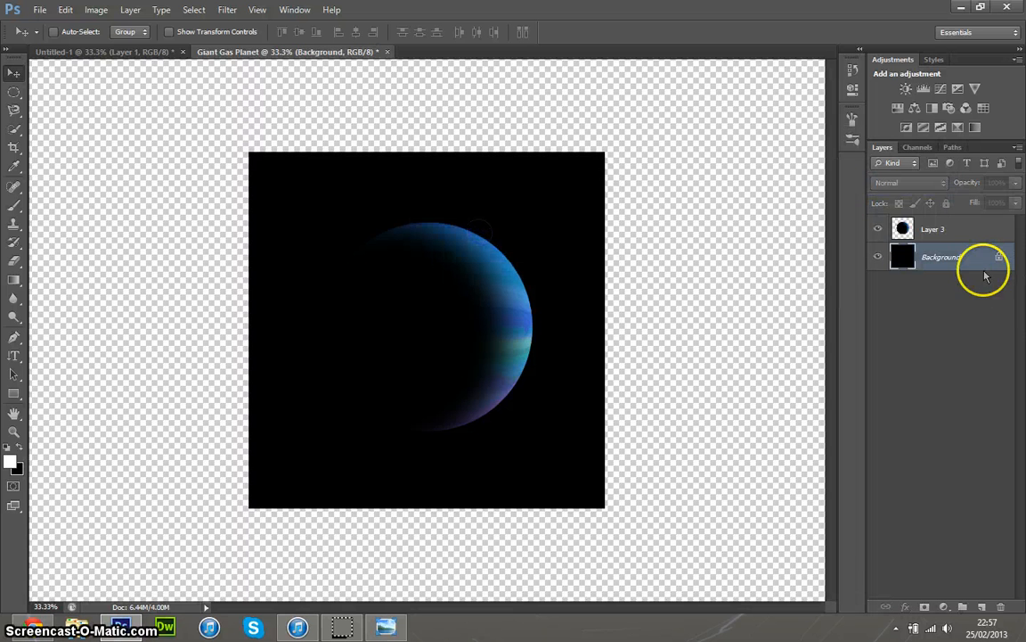
Step: Add an Outer Glow effect to the planet on Layer 3 with the light blue glow colour #97cff4
click(961, 231)
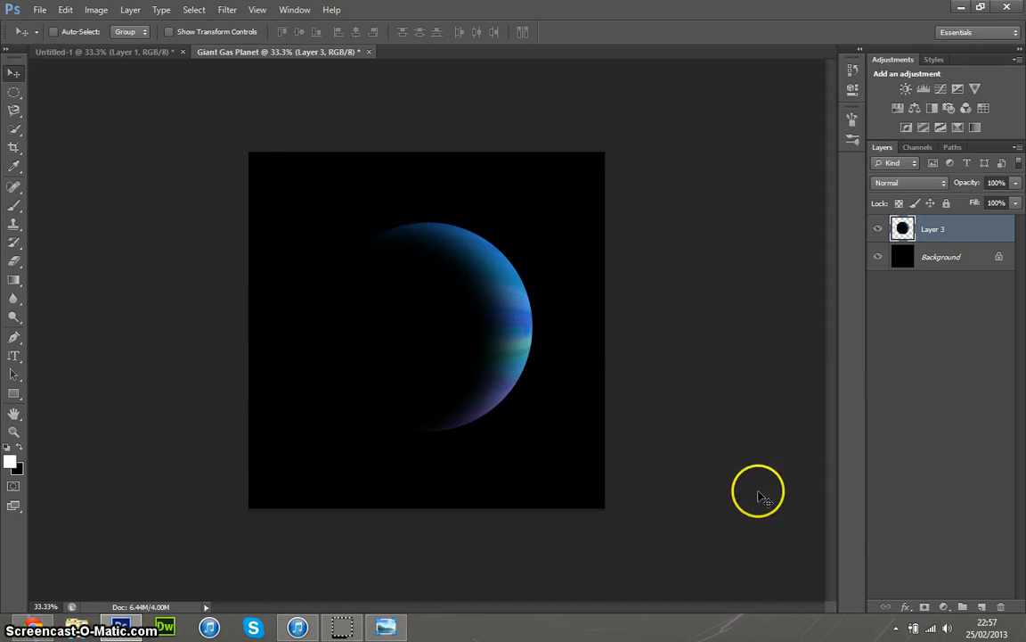
double_click(991, 228)
drag(690, 48, 788, 60)
click(624, 278)
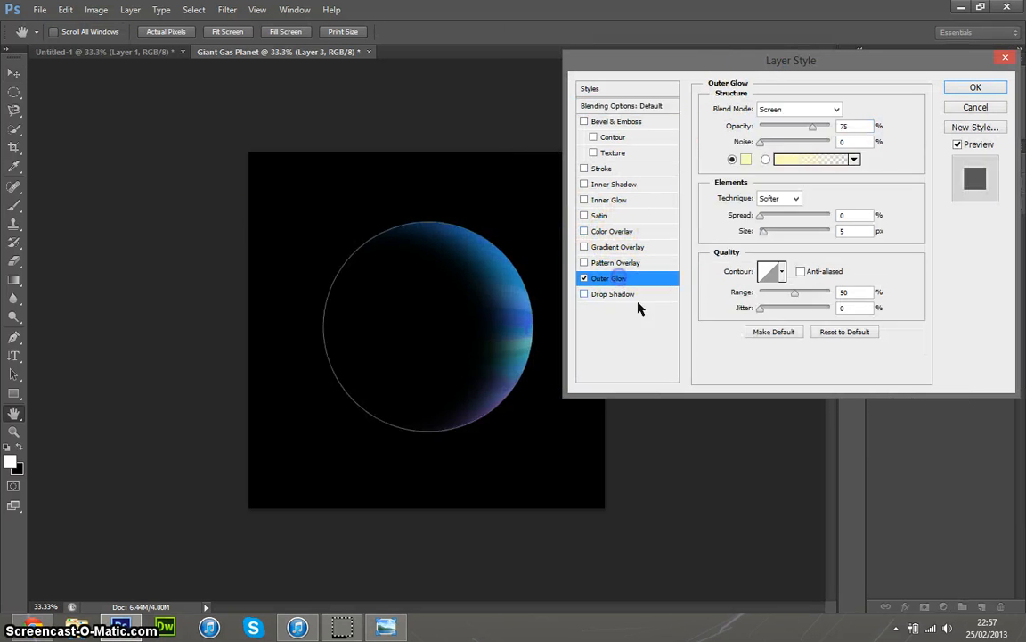
click(745, 159)
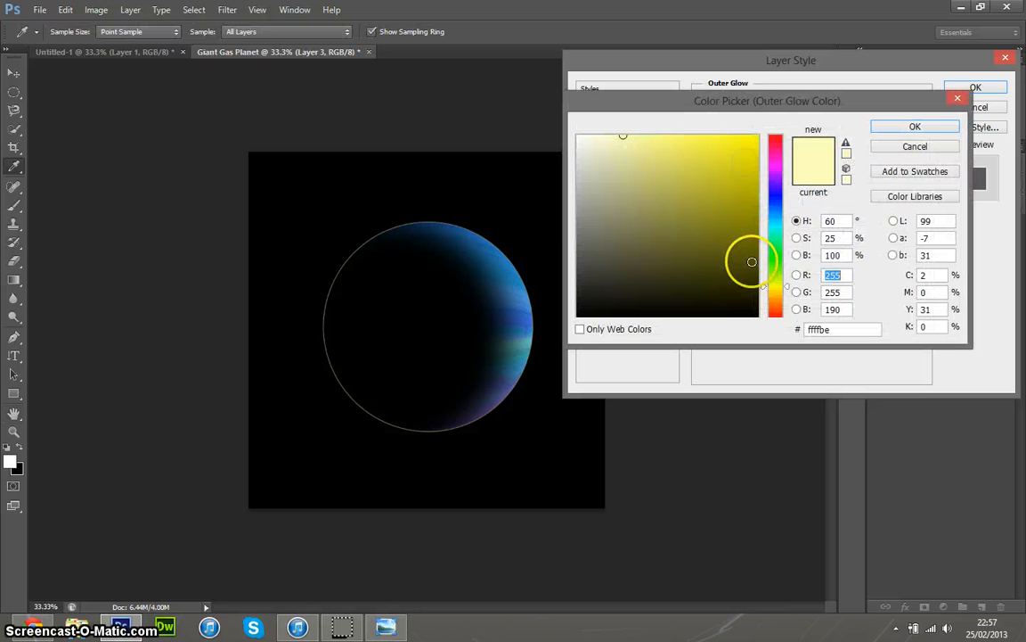
click(775, 228)
click(503, 270)
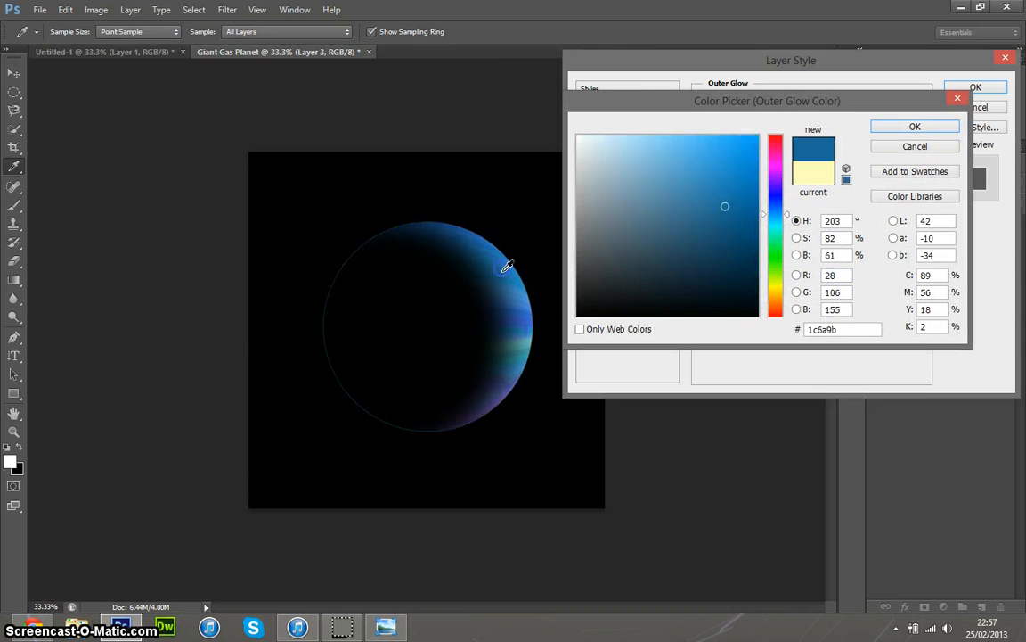
click(687, 177)
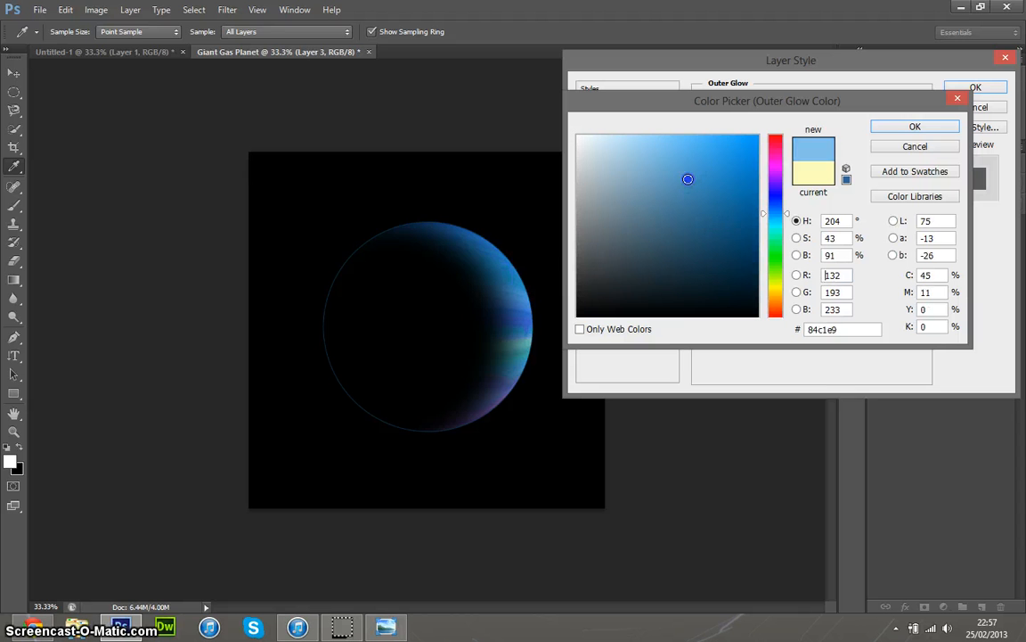
click(646, 142)
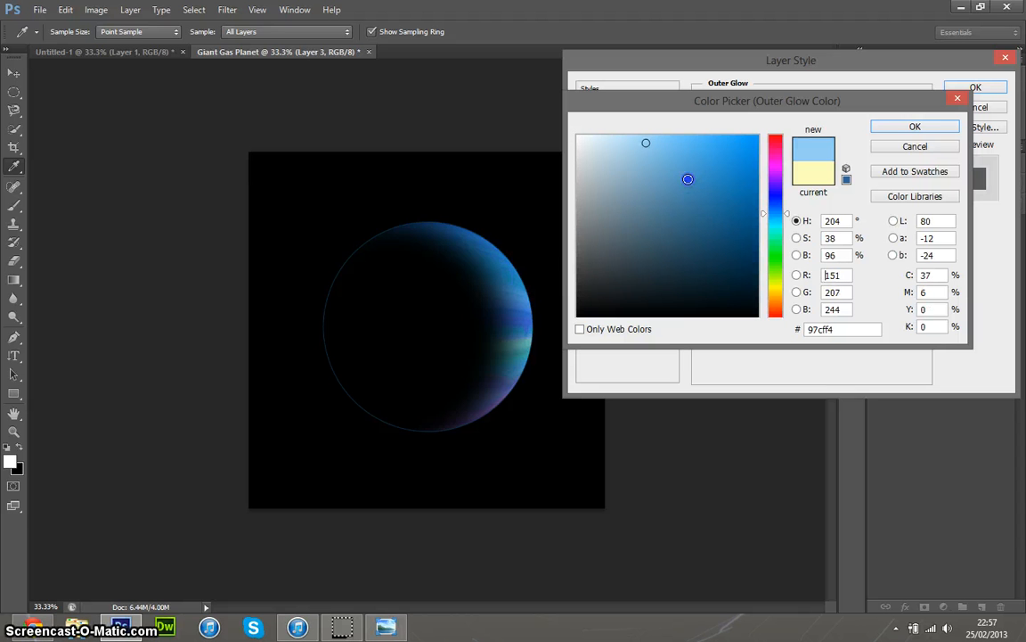
click(917, 128)
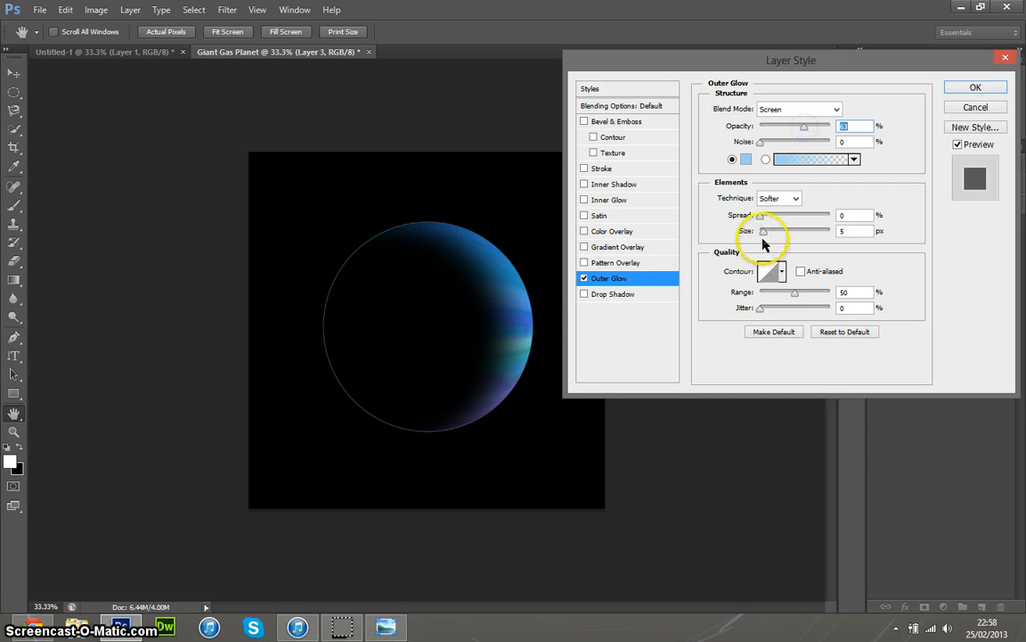
Step: Set the outer glow to Normal blend mode, 32% opacity and 62 px size, and apply the effect
drag(764, 233, 780, 231)
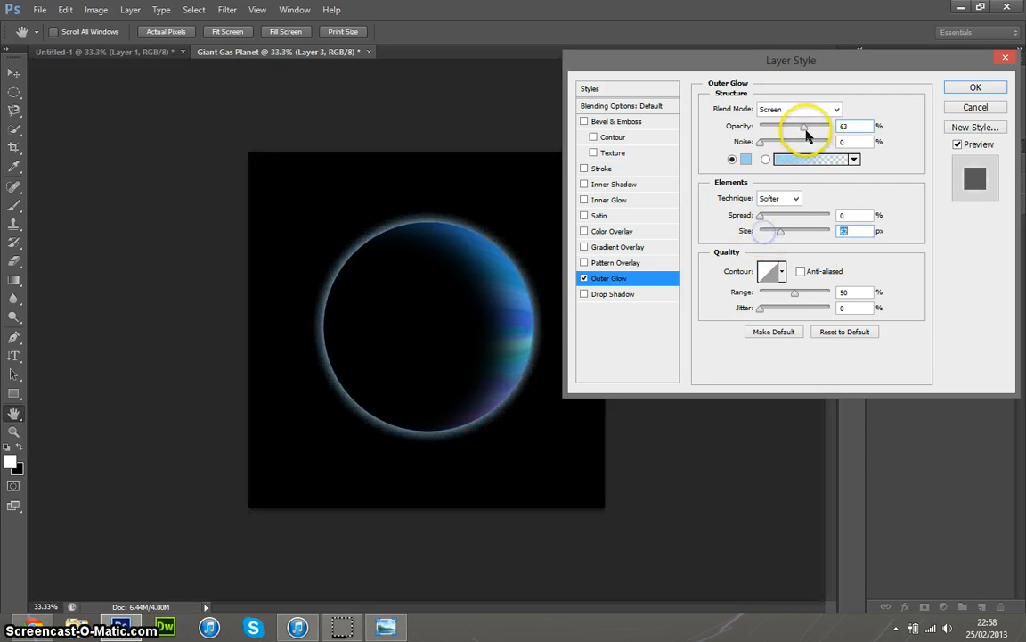
drag(807, 132, 807, 132)
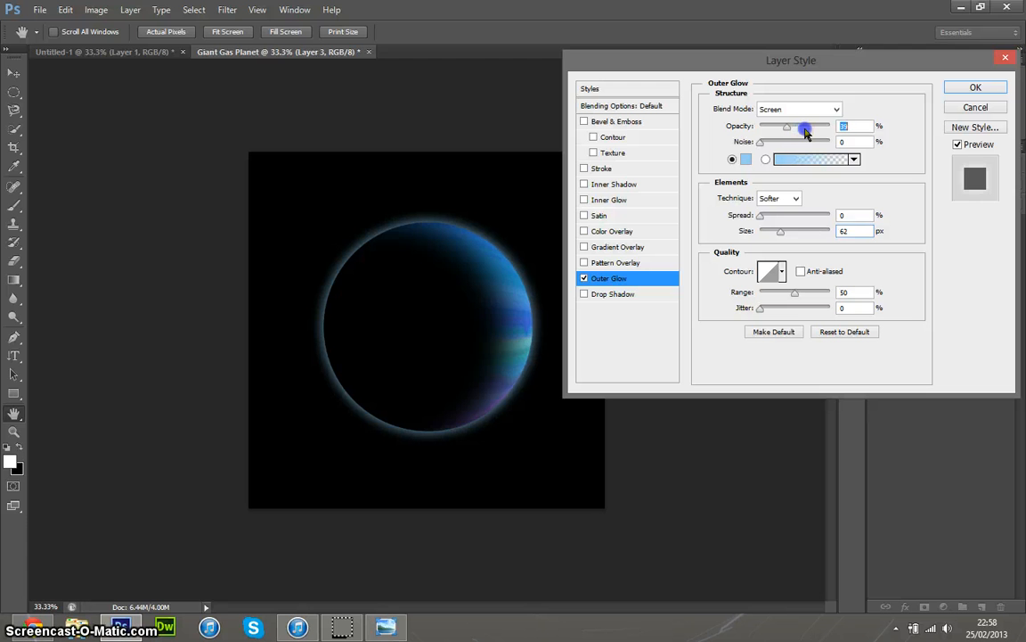
drag(807, 131, 807, 131)
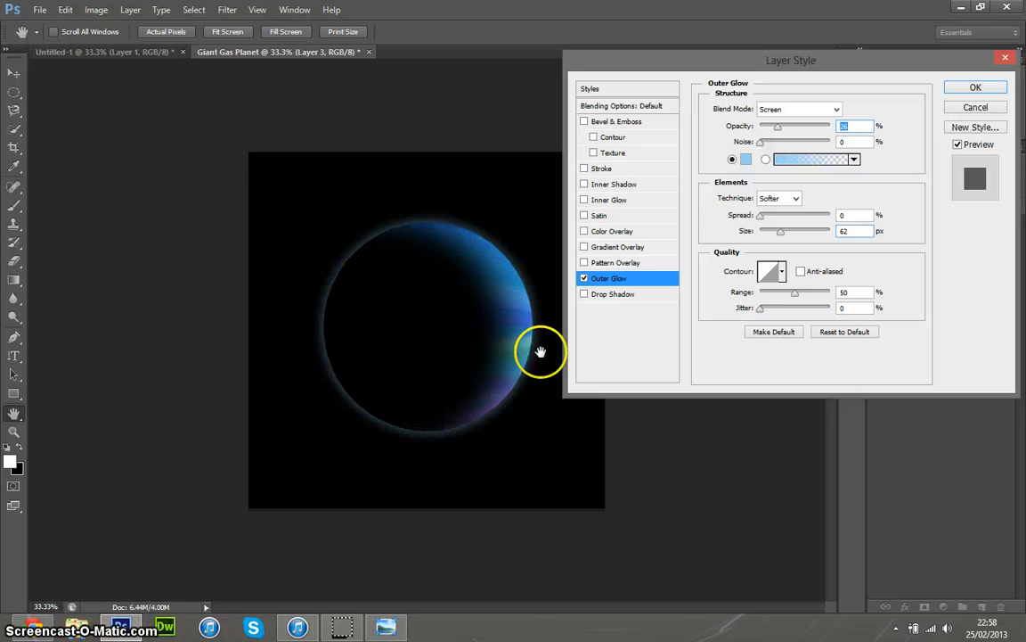
click(836, 109)
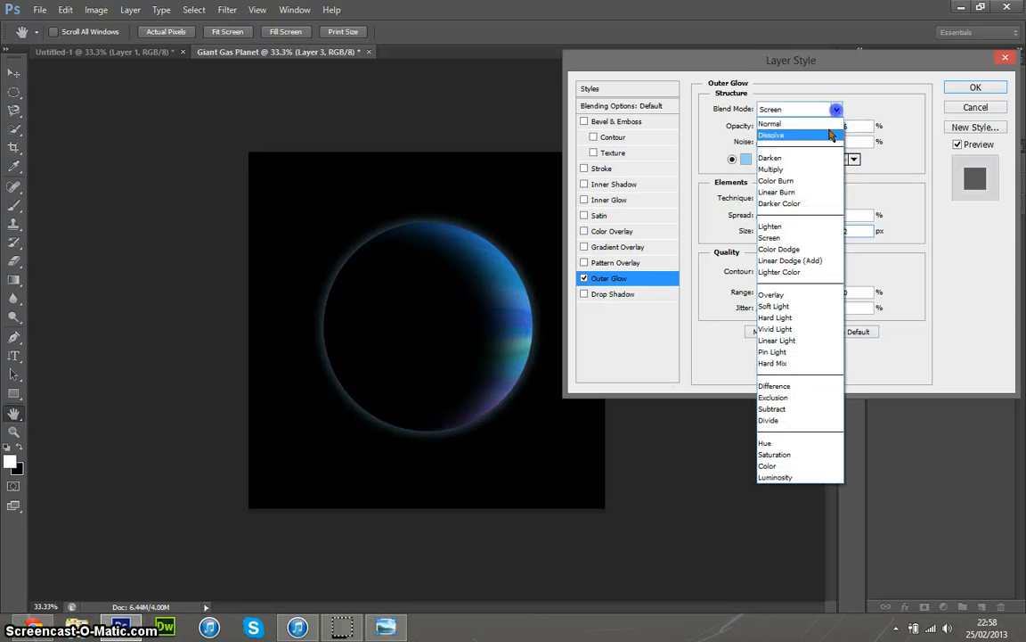
click(807, 123)
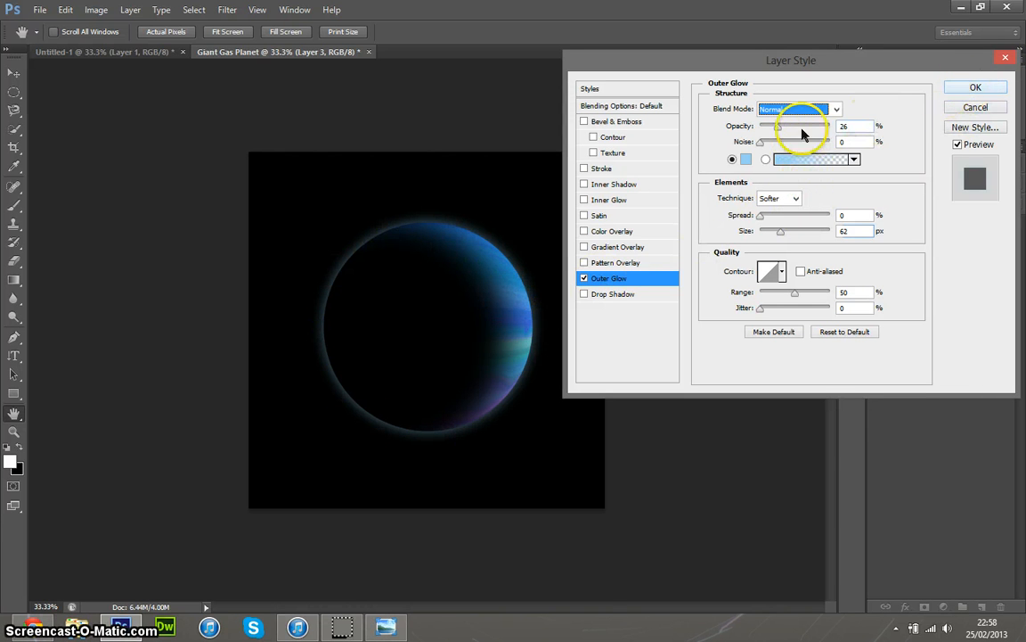
drag(778, 131, 782, 131)
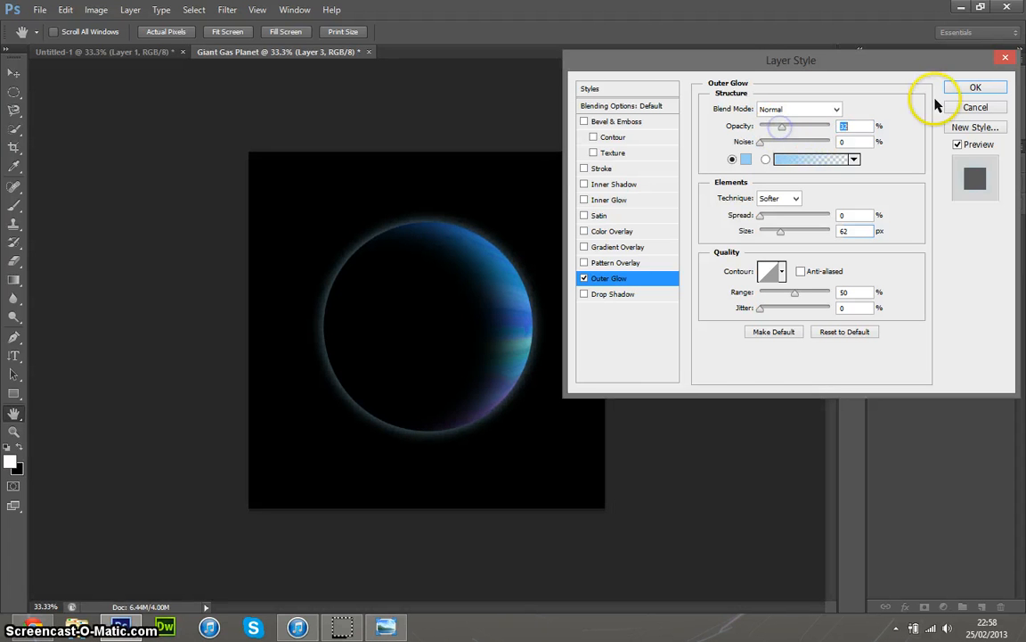
click(974, 87)
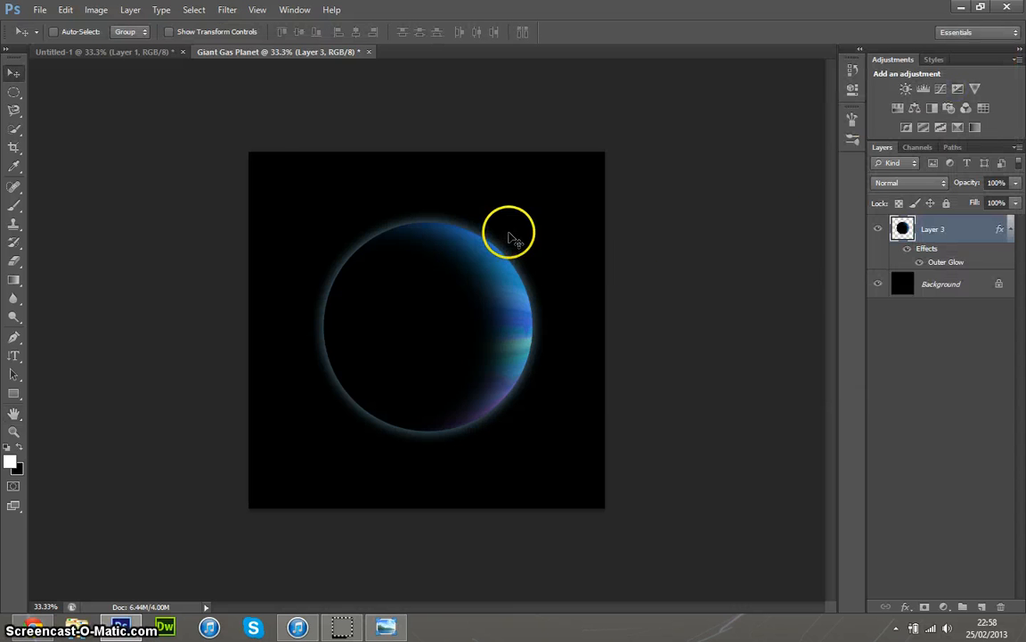
Step: Move the planet down-left on the canvas and rotate it counterclockwise so its lit crescent faces the upper right
drag(438, 317, 404, 352)
key(ctrl+t)
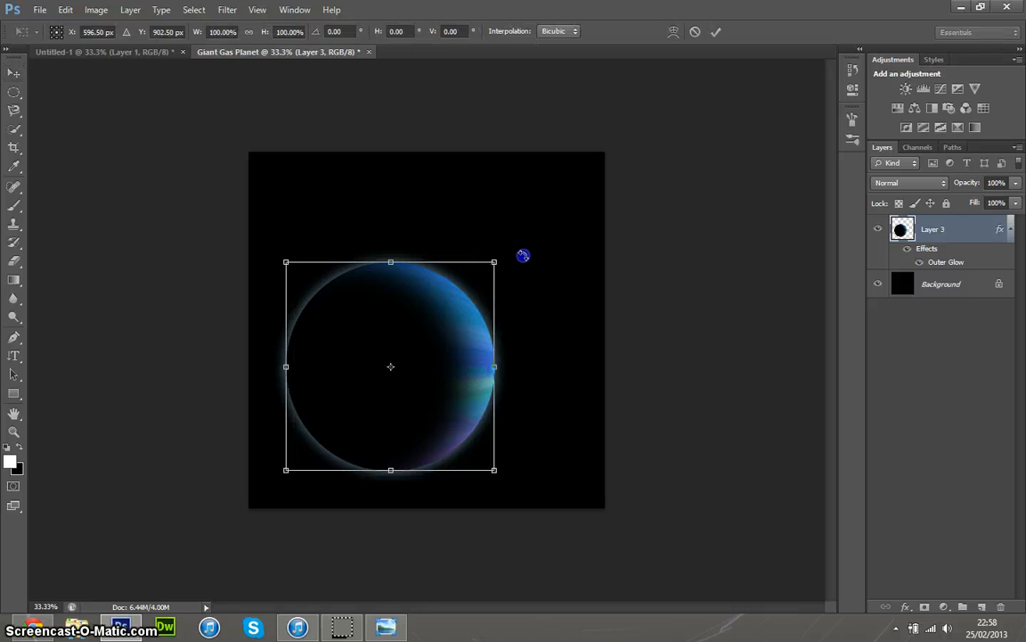
drag(525, 254, 522, 255)
key(Return)
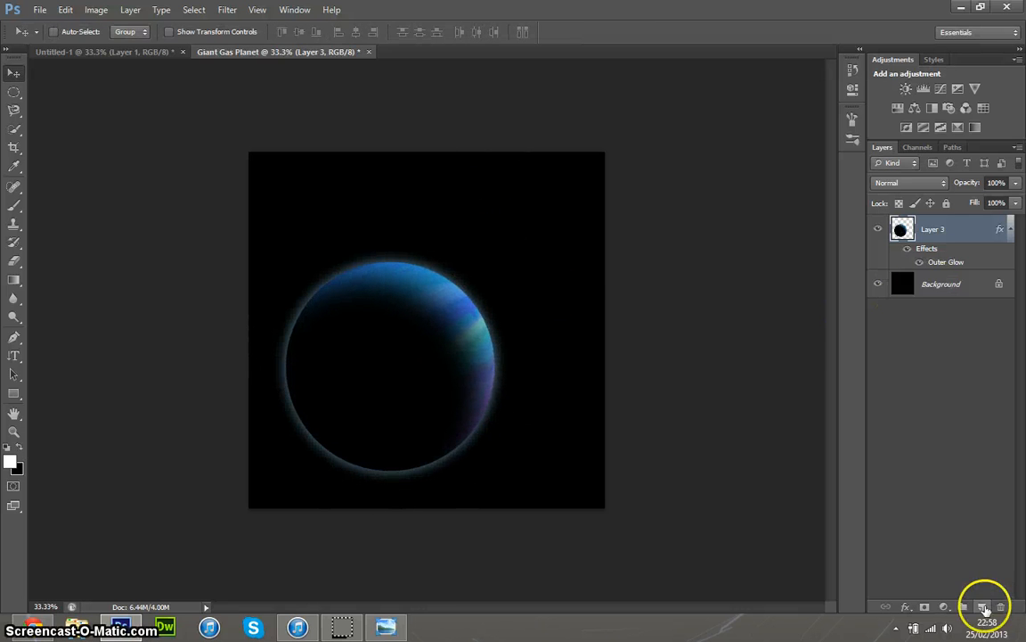
Step: Add a new layer above the planet and name it Lens Flare
click(983, 607)
double_click(931, 229)
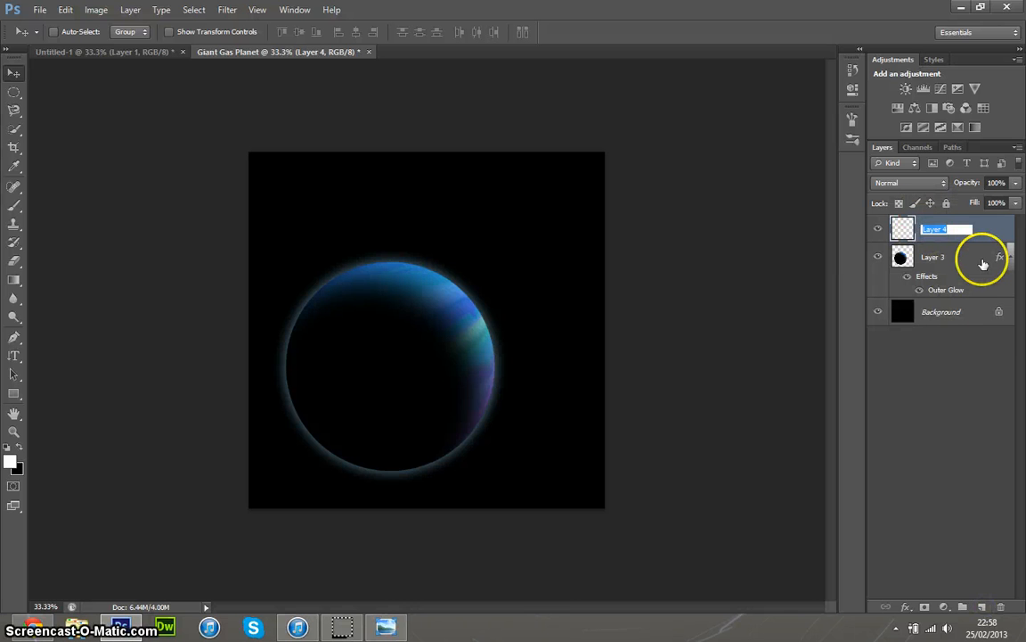
text(Lens Flare)
key(Return)
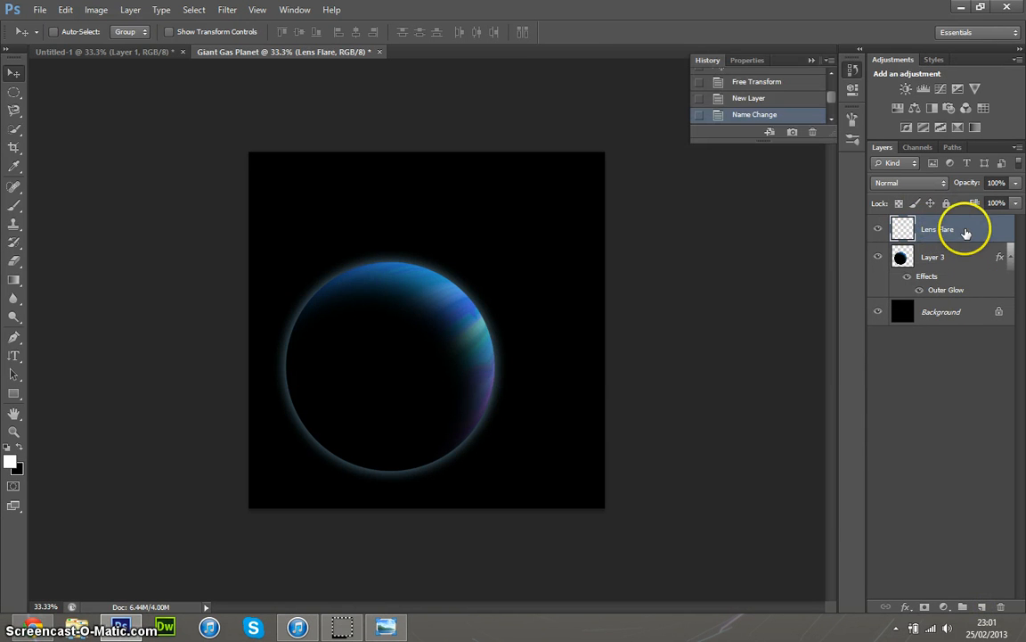
Step: Fill the Lens Flare layer with black and set its blend mode to Screen
key(ctrl+BackSpace)
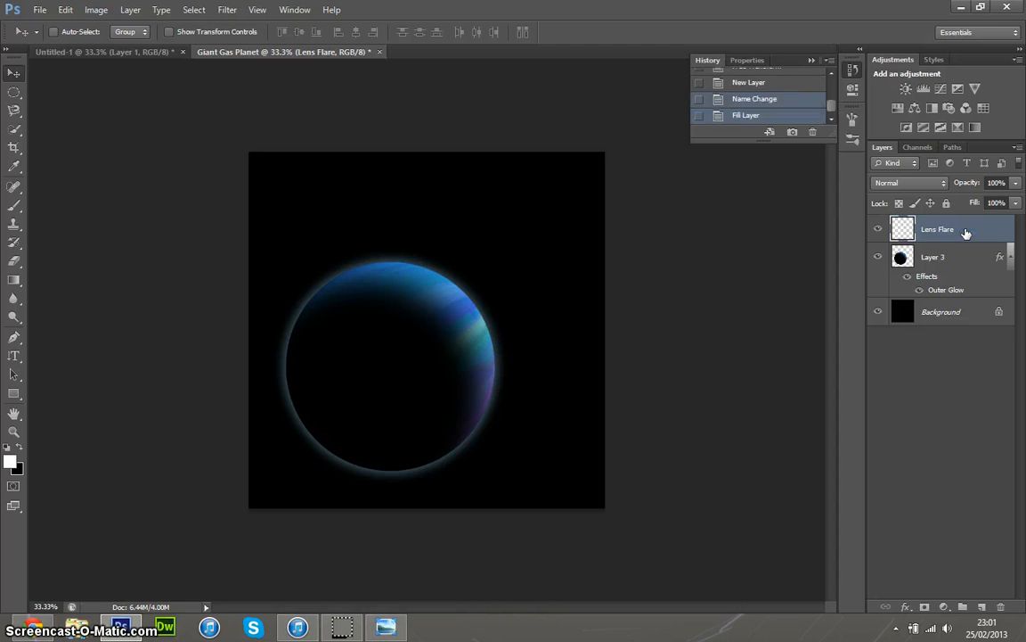
click(942, 184)
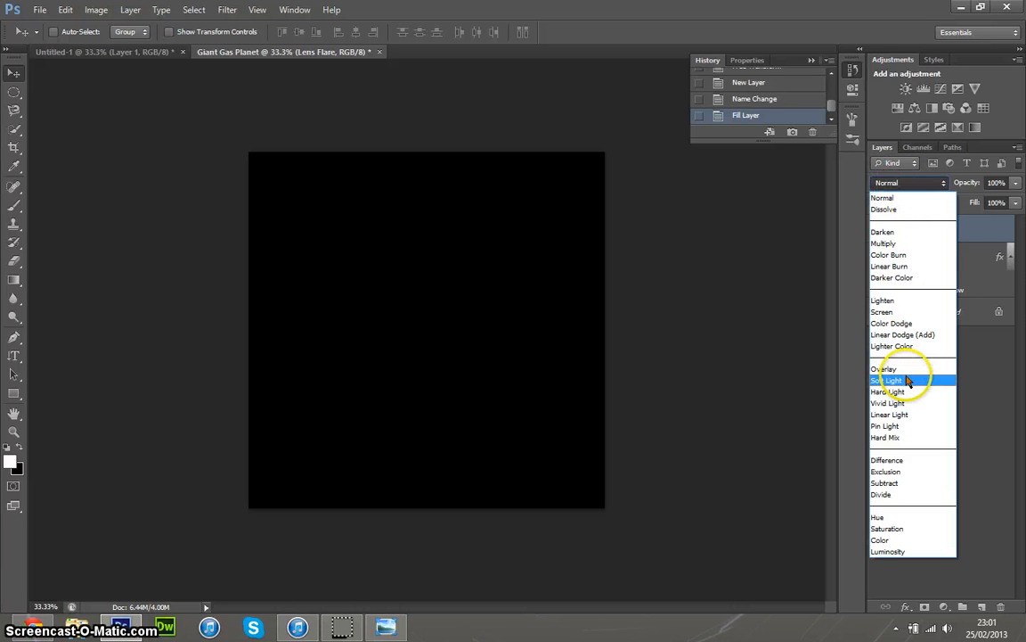
click(900, 313)
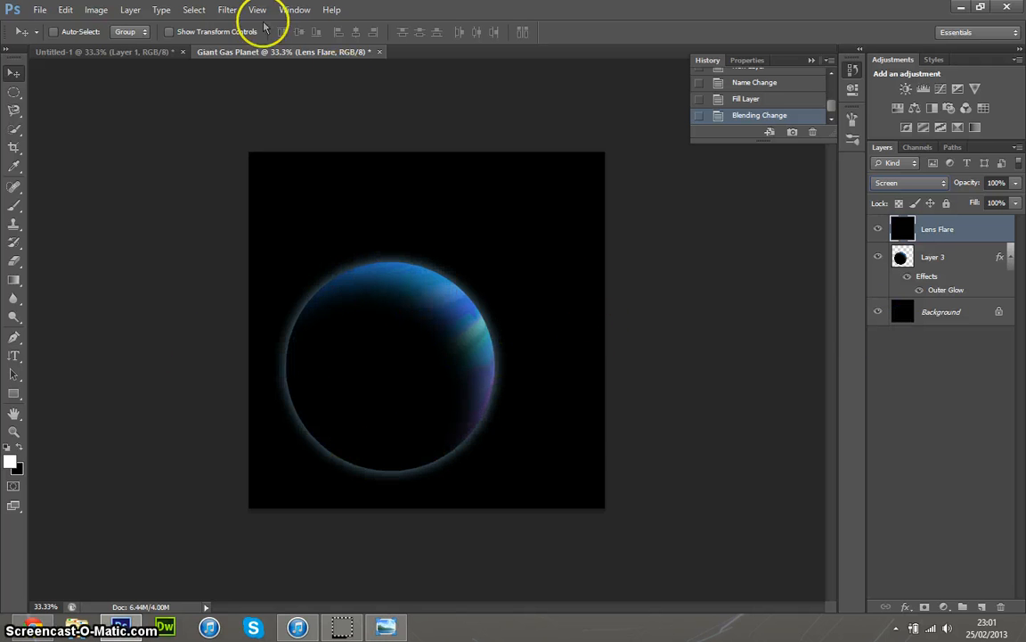
Step: Try a 50-300mm Zoom lens flare at 100% brightness near the centre of the Lens Flare layer
click(226, 10)
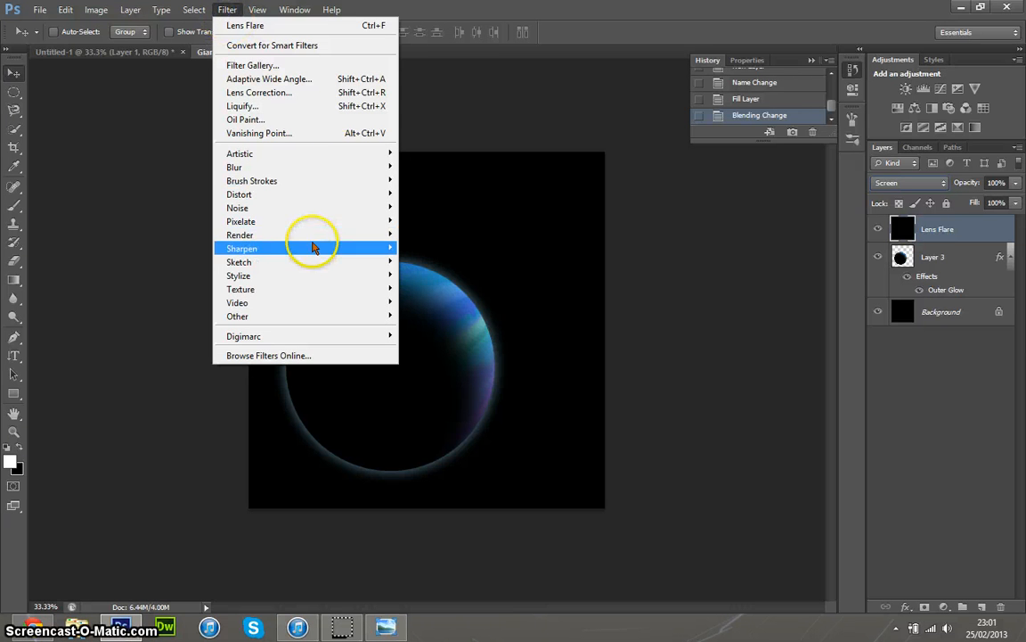
mouse_move(311, 236)
click(436, 275)
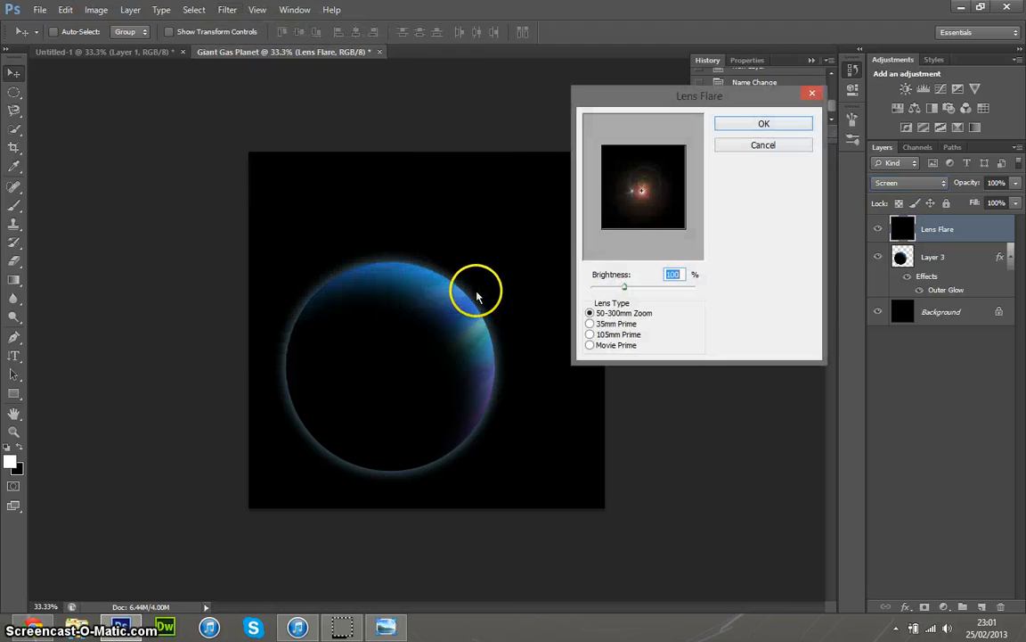
click(645, 187)
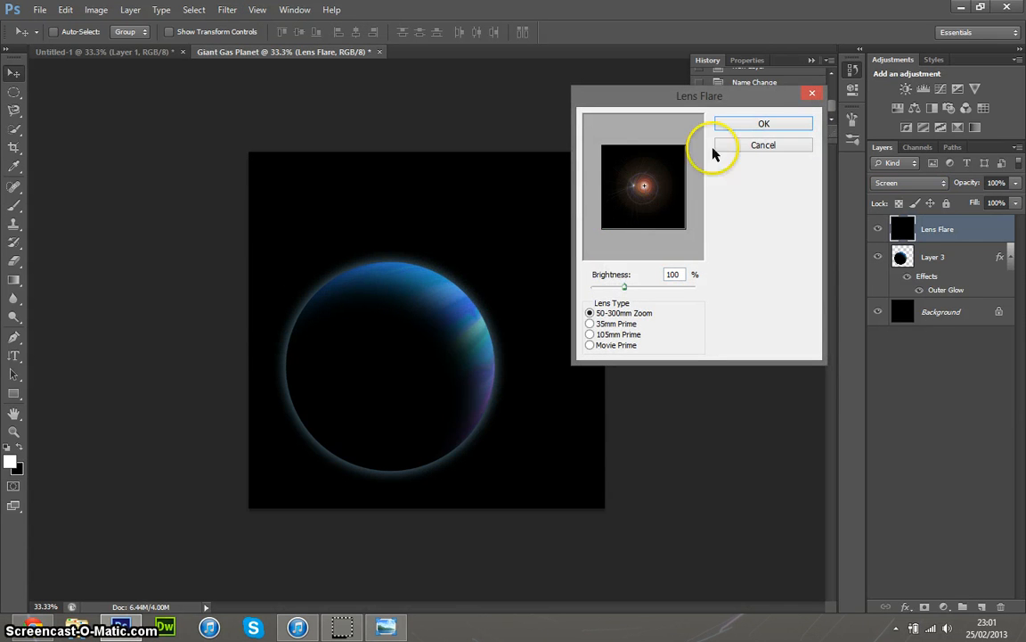
click(762, 124)
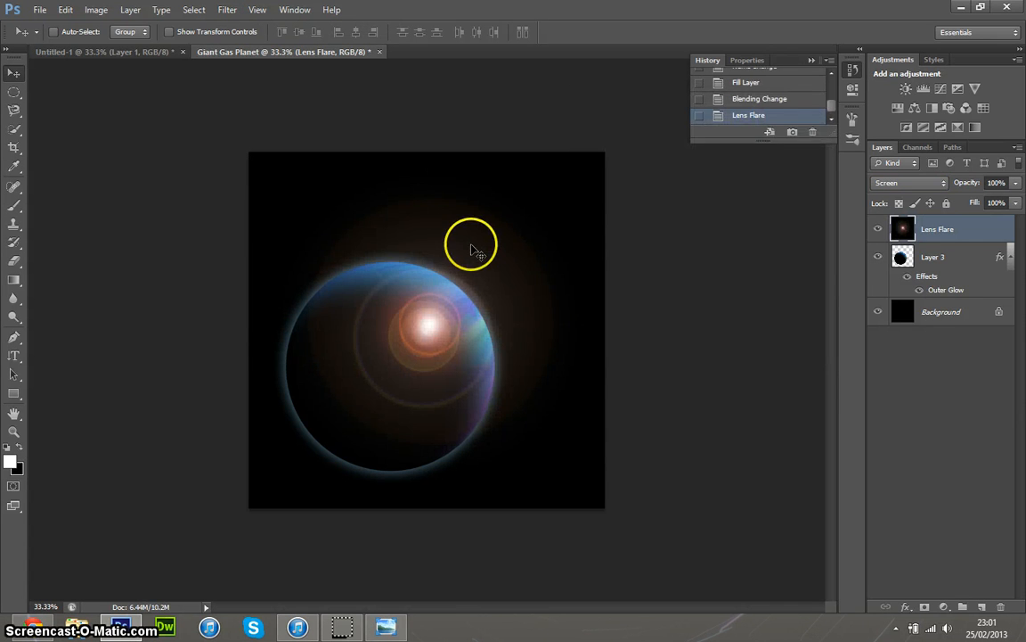
key(ctrl+z)
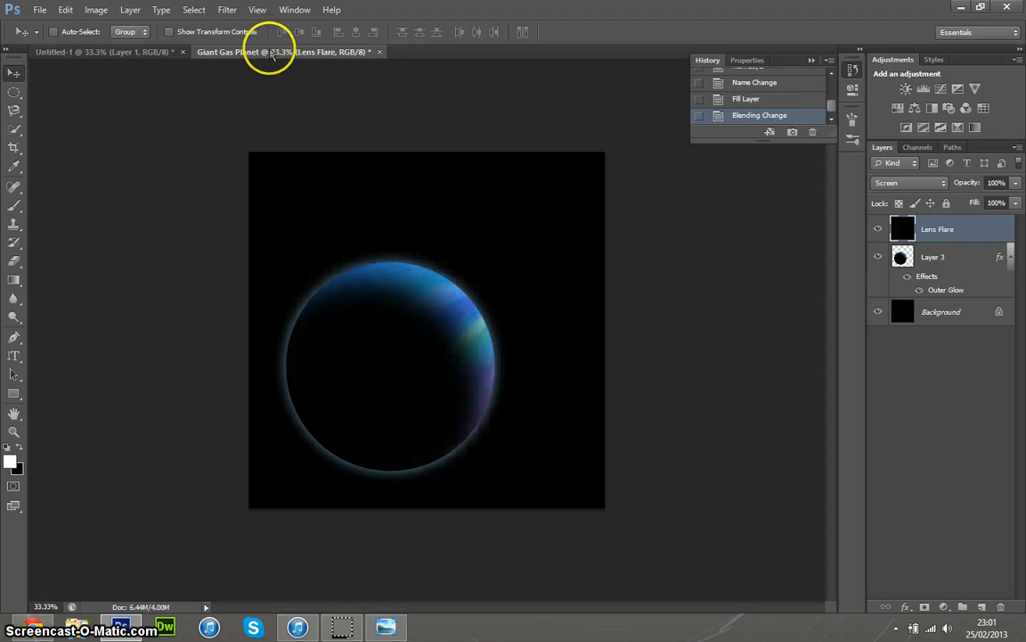
Step: Render a 50-300mm Zoom lens flare at 100% brightness over the planet's upper-right edge on the Lens Flare layer
click(228, 9)
mouse_move(307, 234)
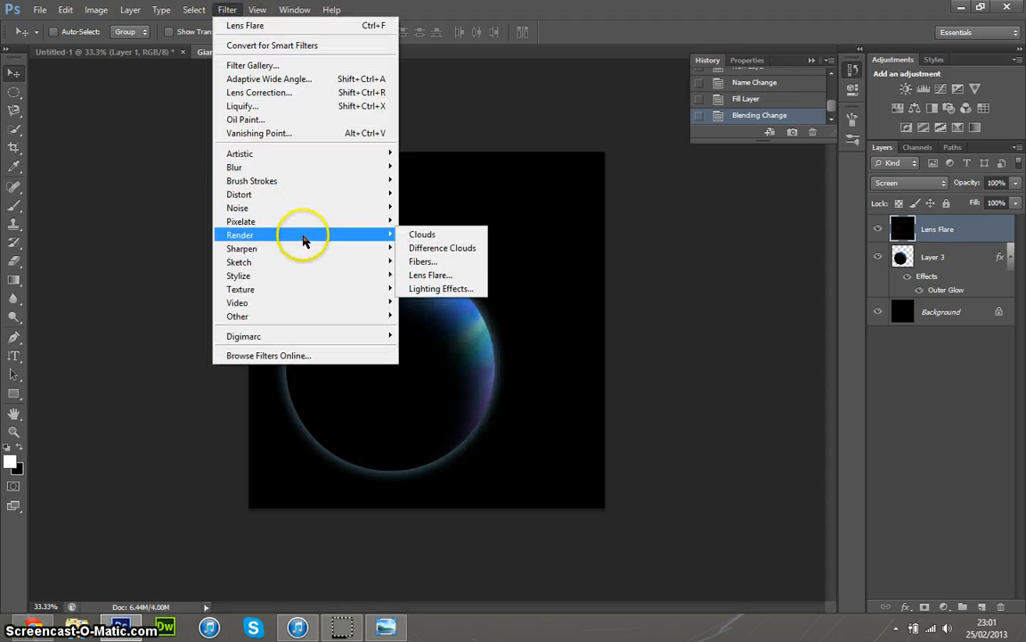
click(429, 274)
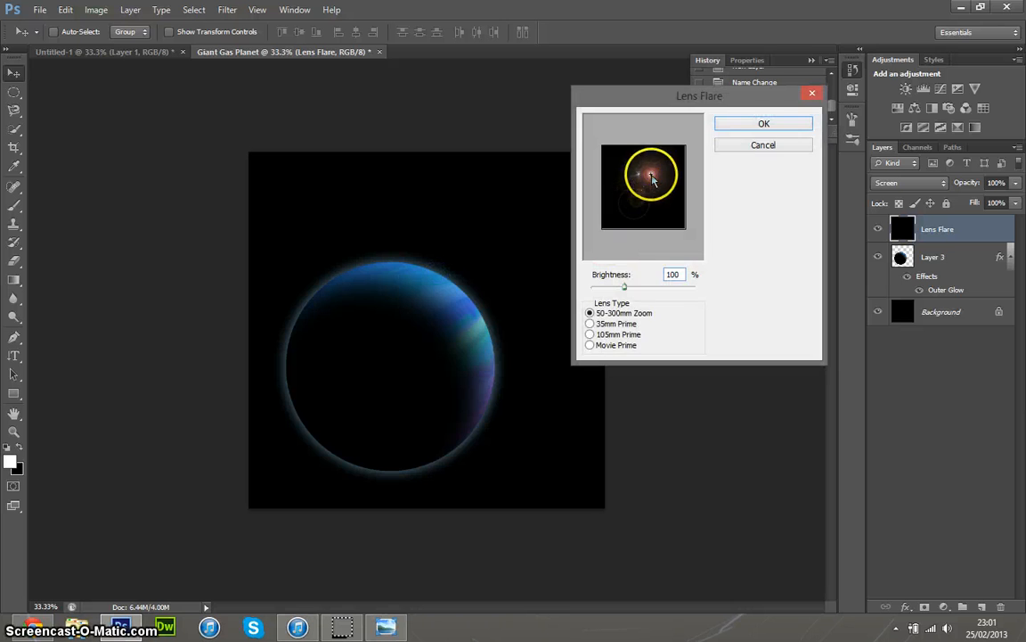
click(740, 124)
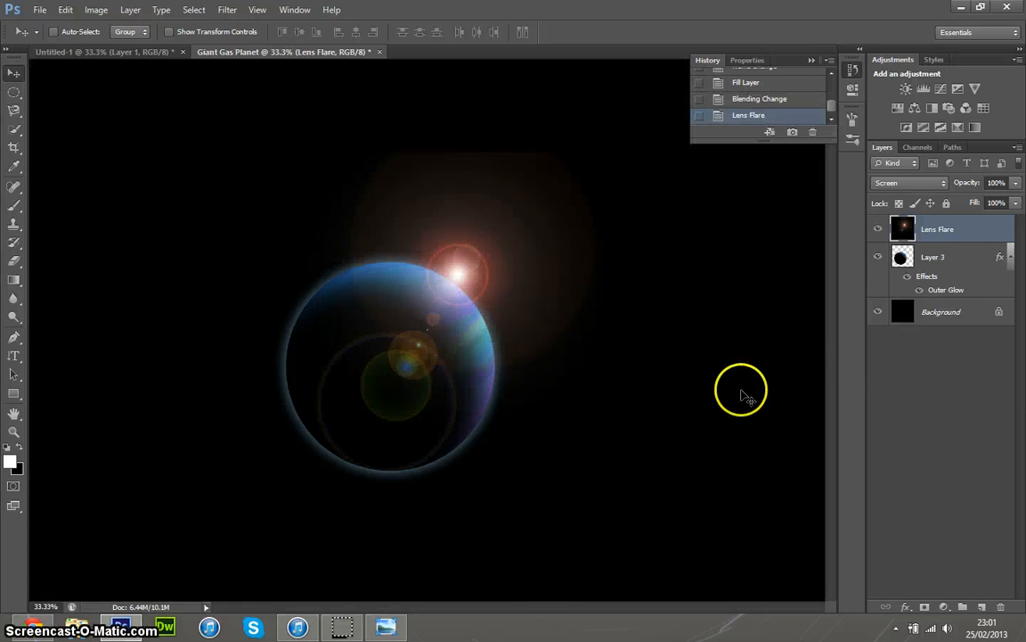
Step: Shift the planet on Layer 3 slightly up and right beneath the flare, and hide the edit history
click(950, 258)
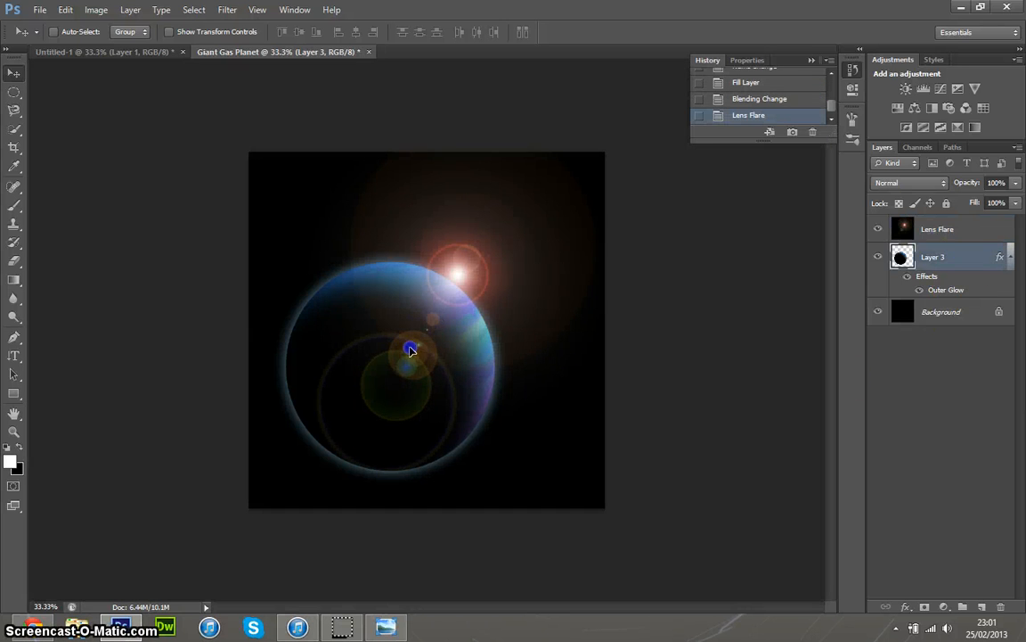
drag(411, 350, 411, 345)
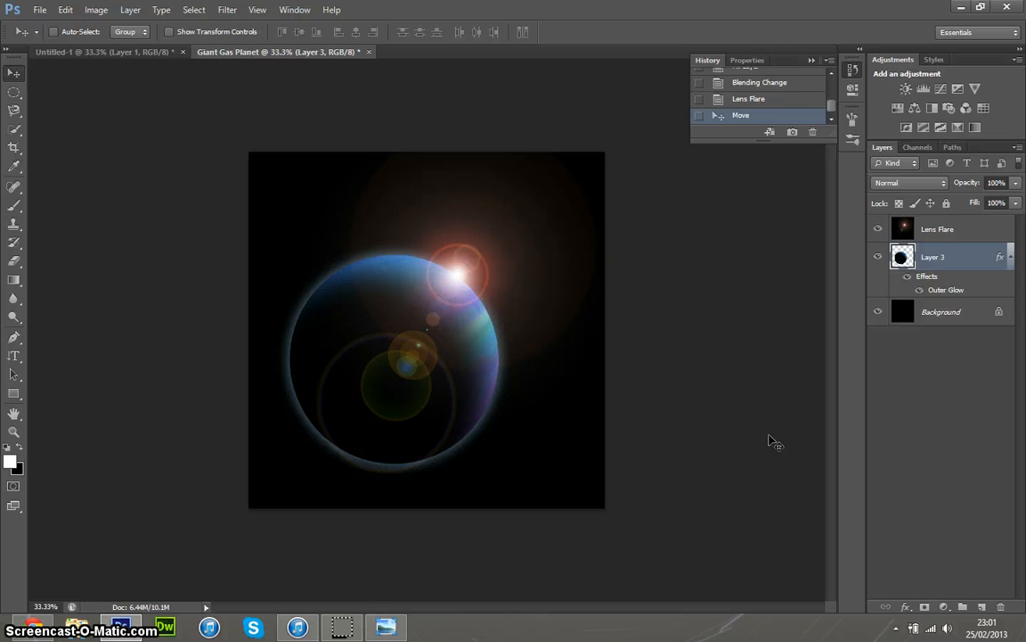
click(811, 60)
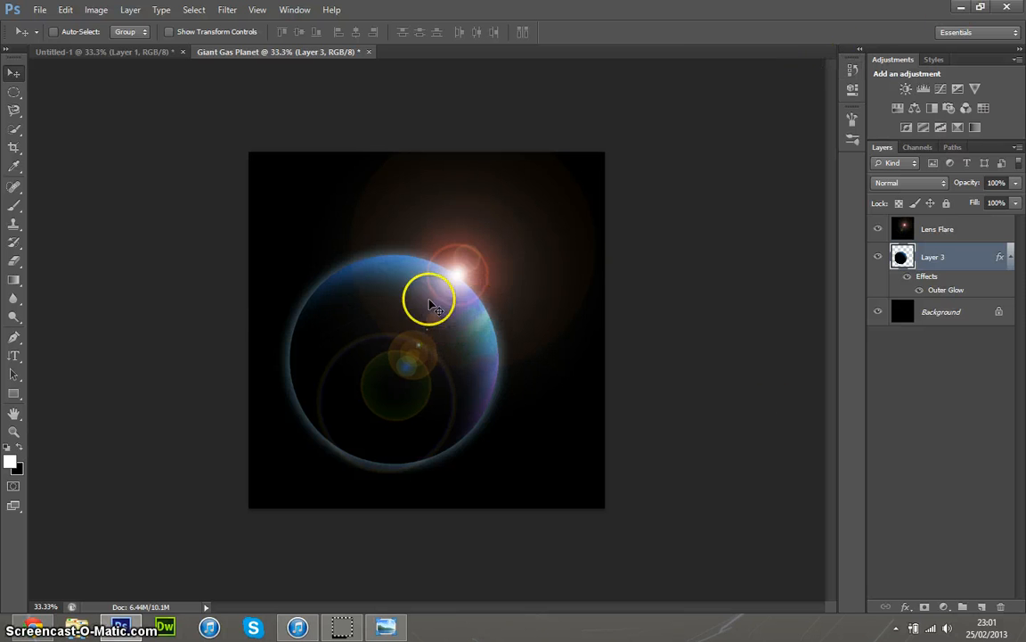